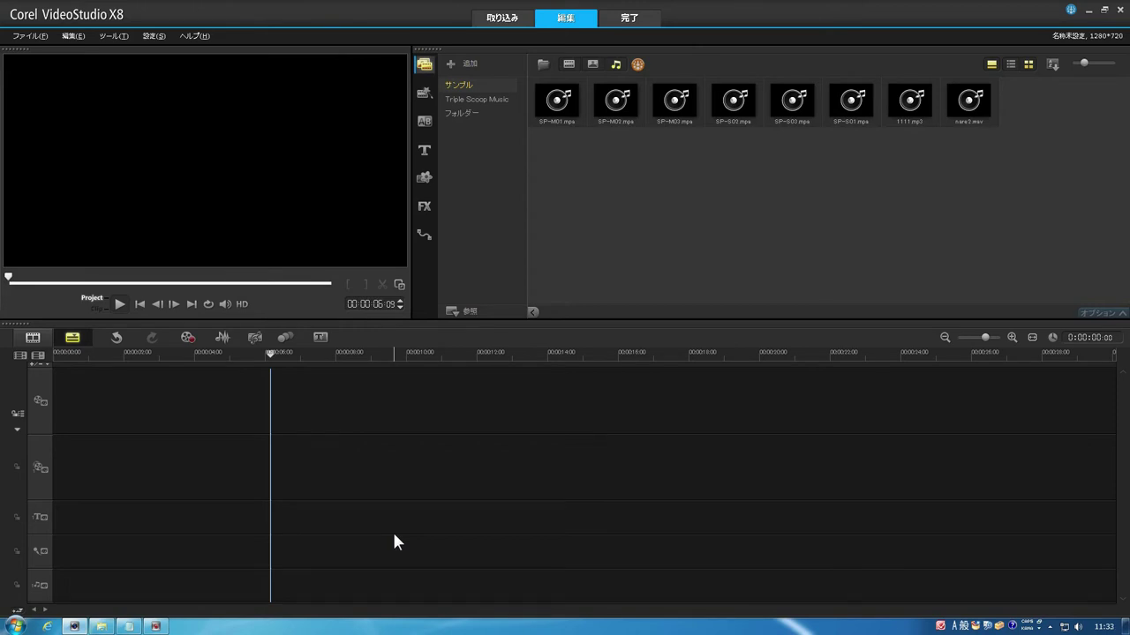
- Add a title reading "ffffffff" at 00:00:03:27 and reposition it slightly within the preview
{"action": "left_click_drag", "start_coordinate": [279, 355], "coordinate": [174, 367]}
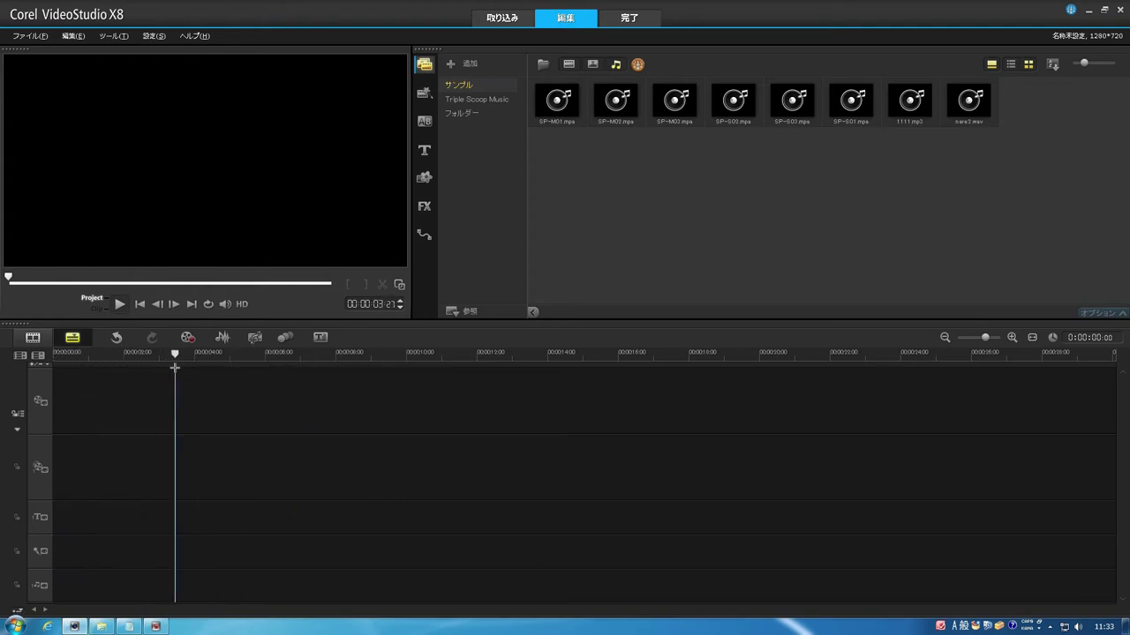
{"action": "left_click", "coordinate": [425, 153]}
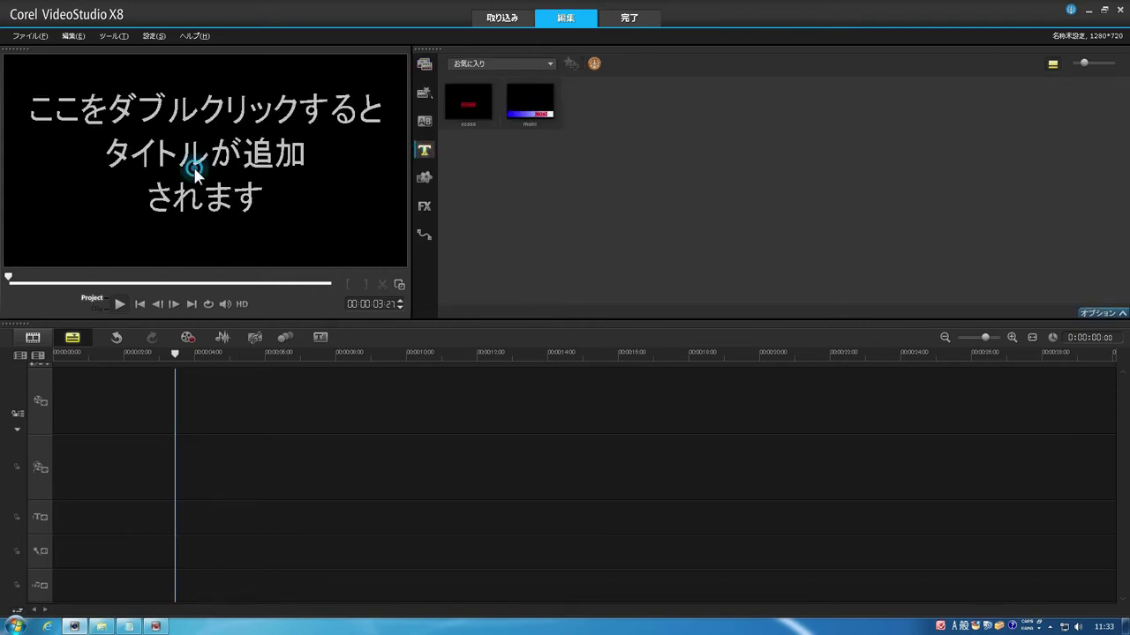
{"action": "double_click", "coordinate": [194, 167]}
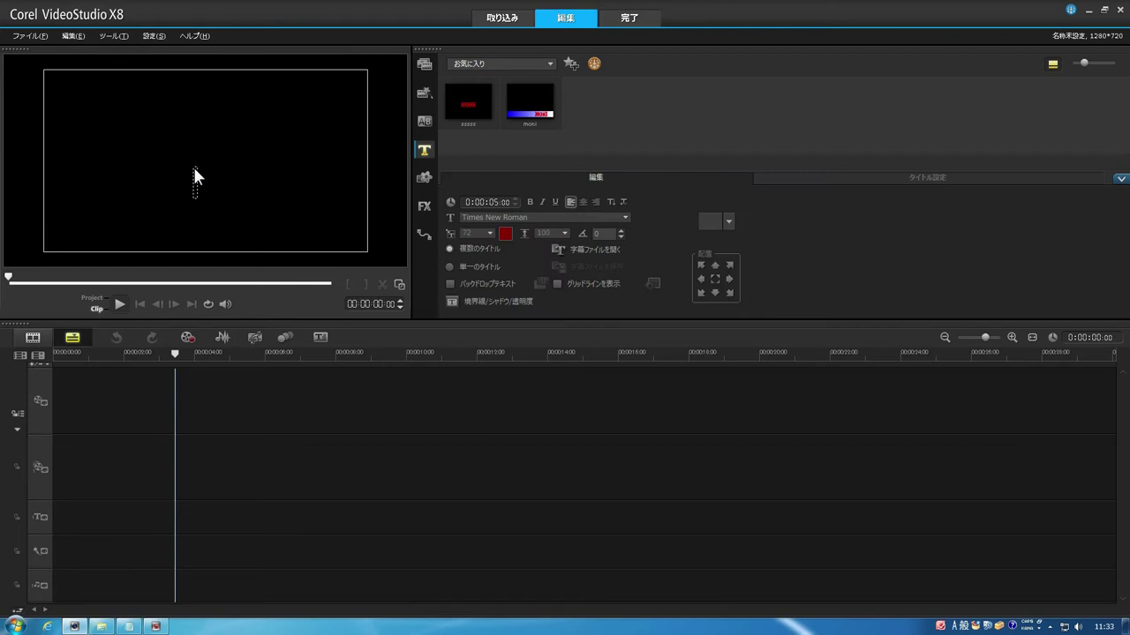
{"action": "type", "text": "ttttttt"}
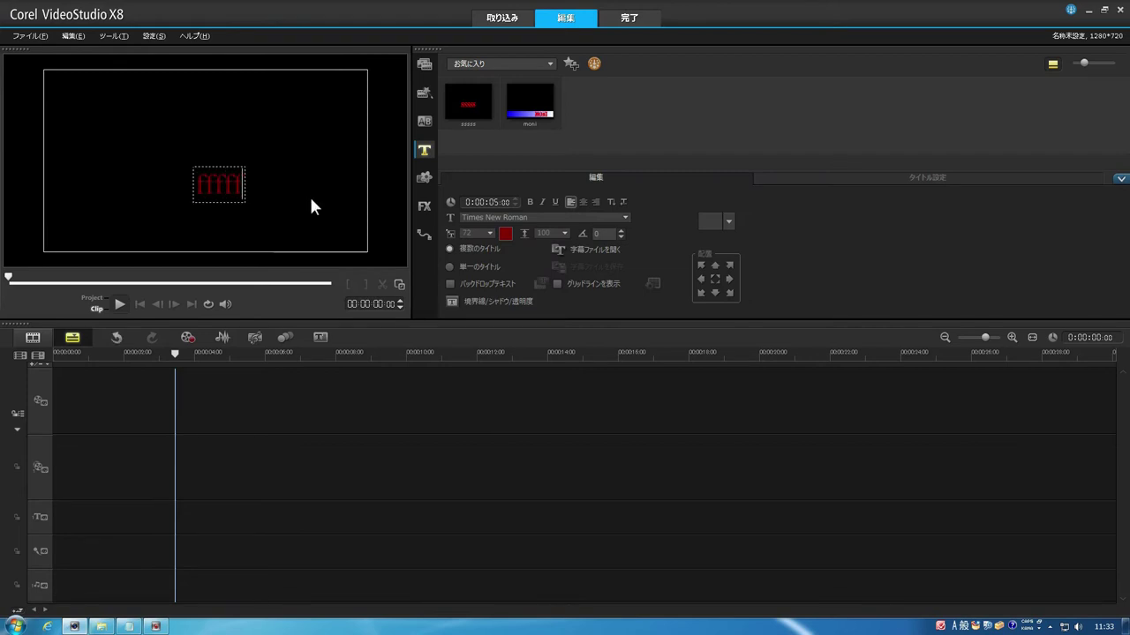
{"action": "left_click", "coordinate": [305, 143]}
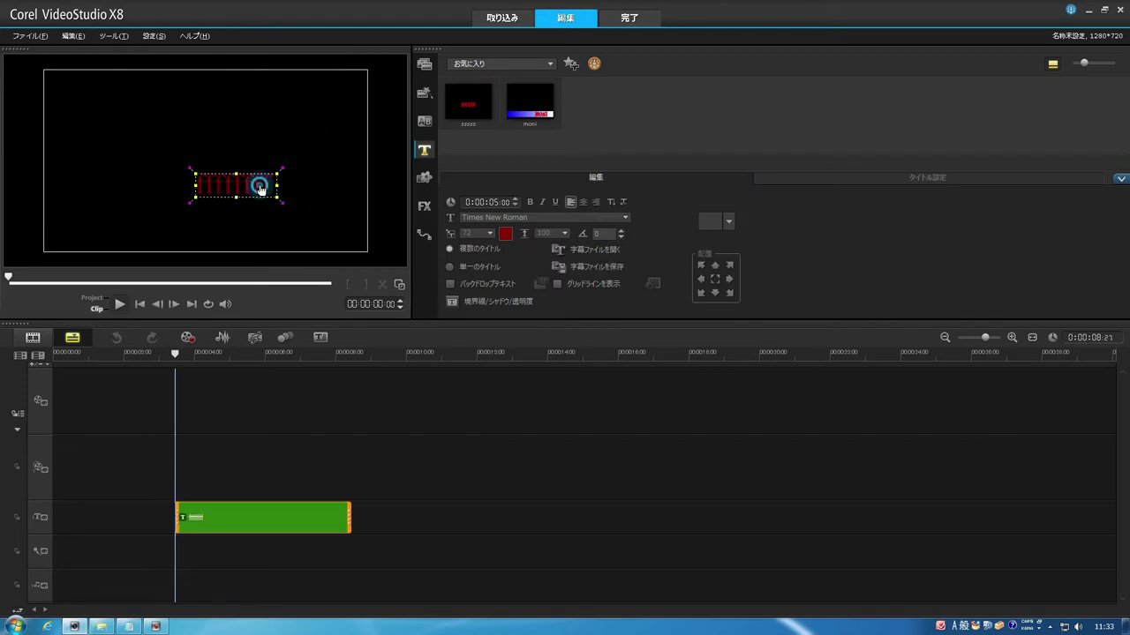
{"action": "left_click", "coordinate": [223, 180]}
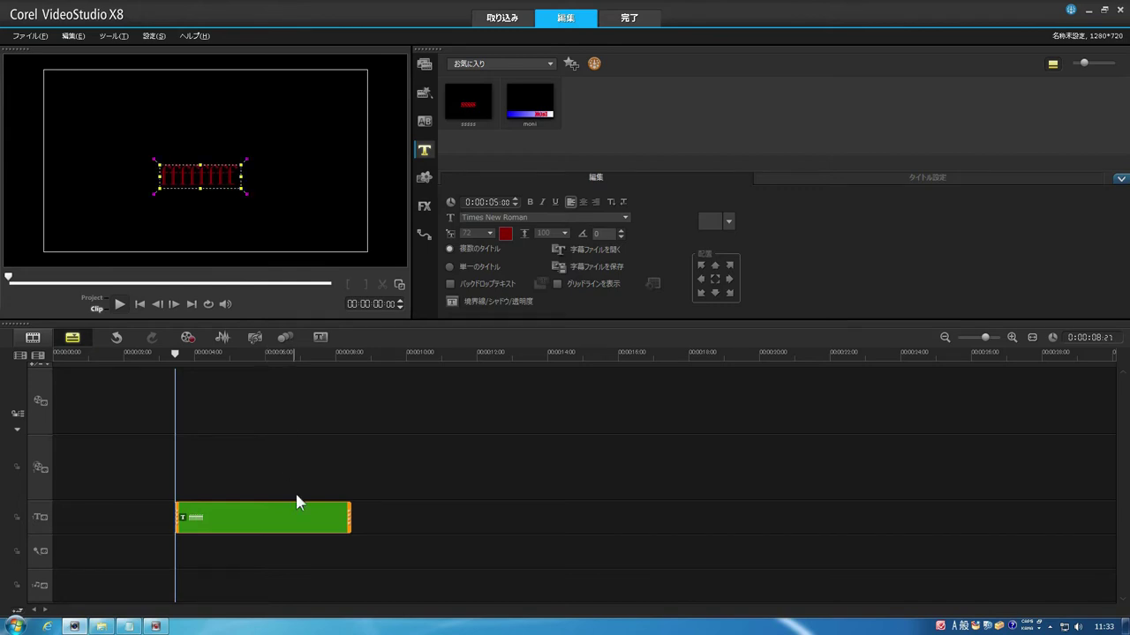
- Shift the title clip earlier to start at about 2 seconds and delete it from the title track
{"action": "left_click", "coordinate": [306, 525]}
{"action": "left_click_drag", "start_coordinate": [285, 527], "coordinate": [248, 522]}
{"action": "left_click_drag", "start_coordinate": [120, 353], "coordinate": [159, 358]}
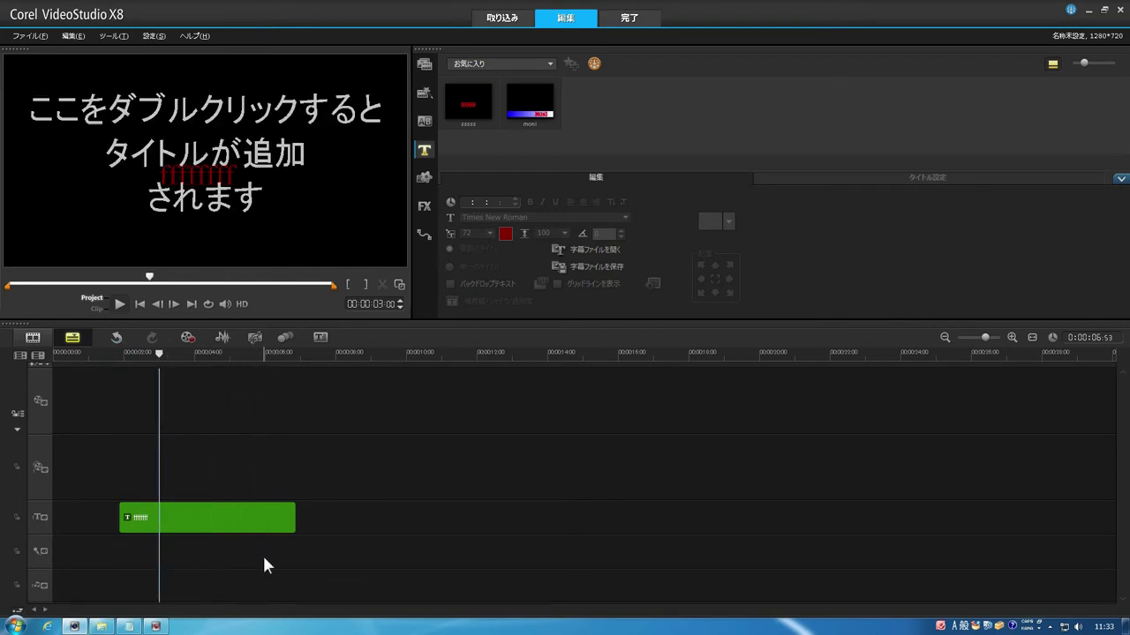
{"action": "left_click", "coordinate": [253, 531]}
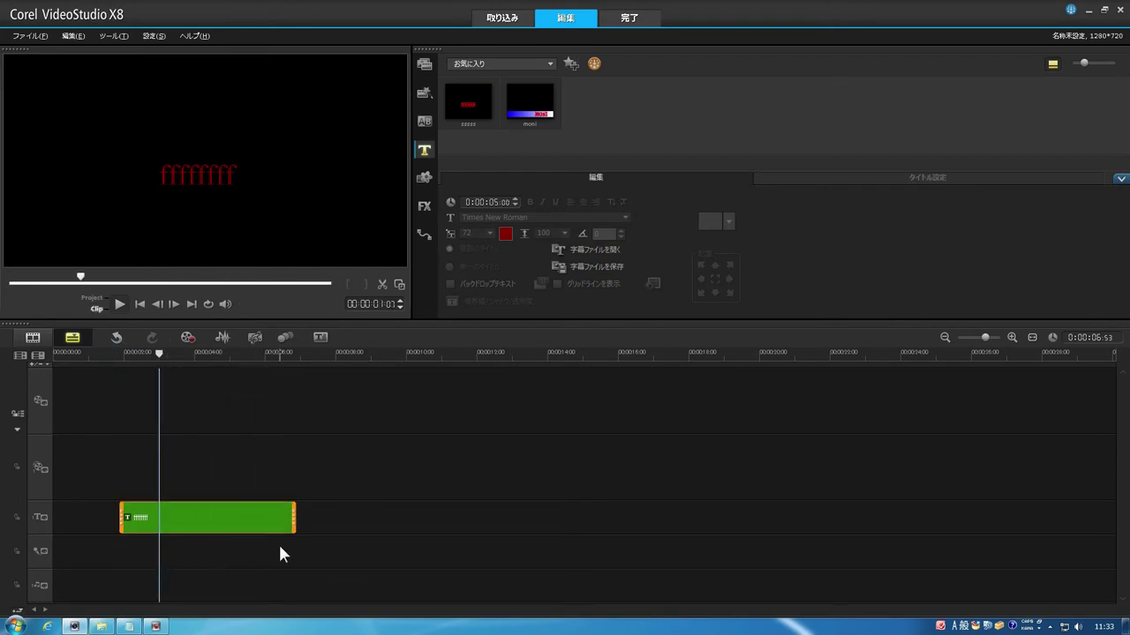
{"action": "key", "text": "Delete"}
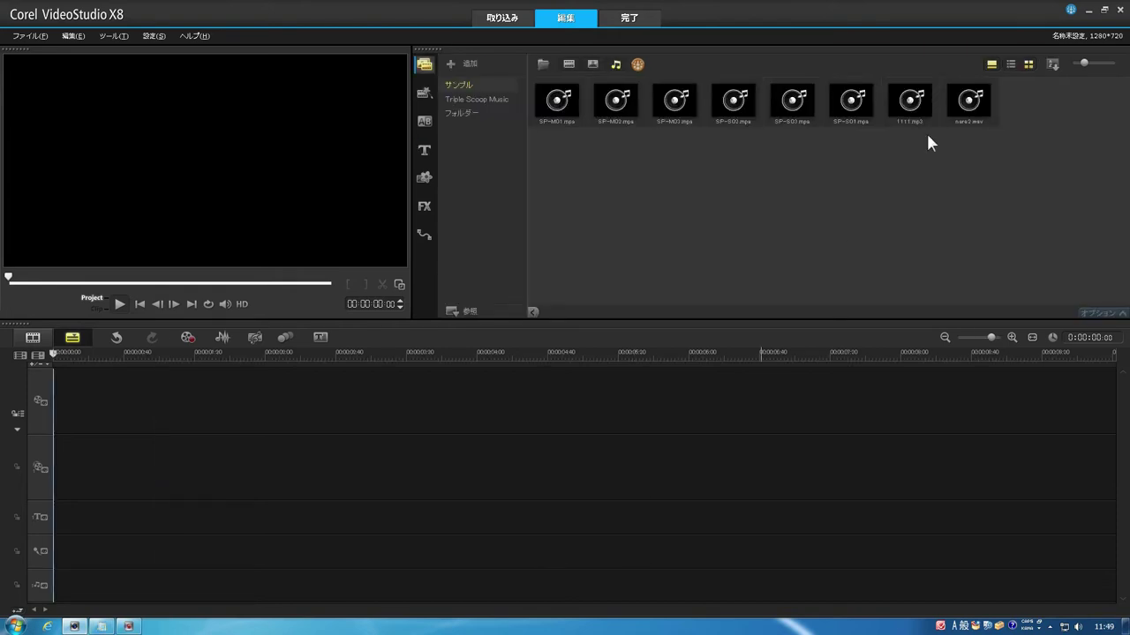
- Place nare2.wav at the start of the voice track and show its waveform in the sound mixer view
{"action": "left_click", "coordinate": [964, 102]}
{"action": "left_click_drag", "start_coordinate": [964, 102], "coordinate": [119, 554]}
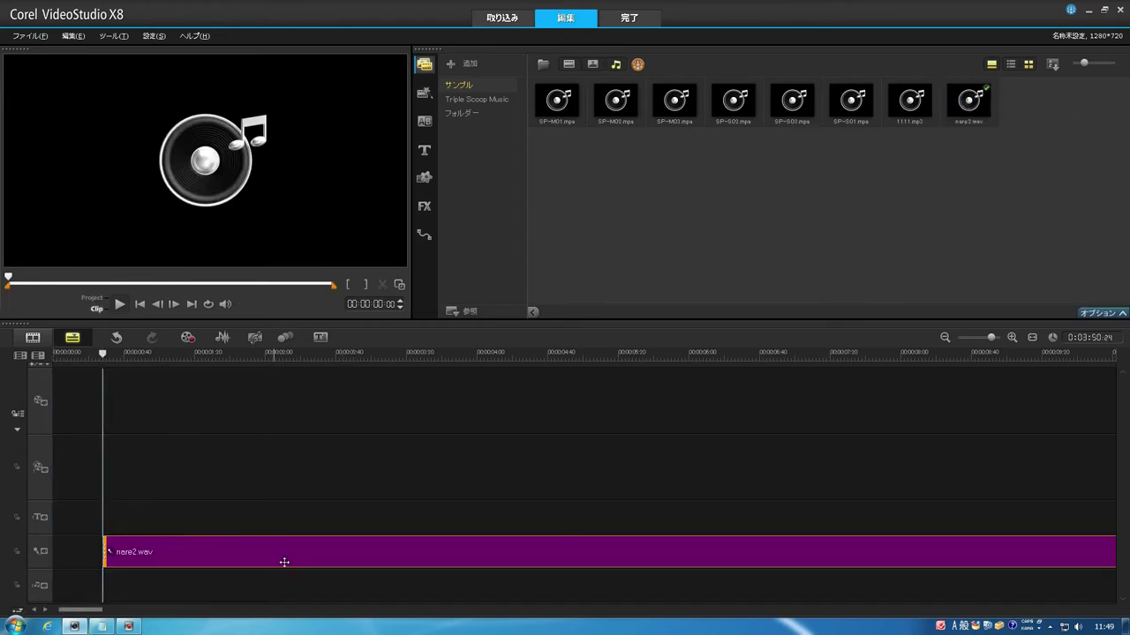
{"action": "left_click_drag", "start_coordinate": [231, 558], "coordinate": [223, 552]}
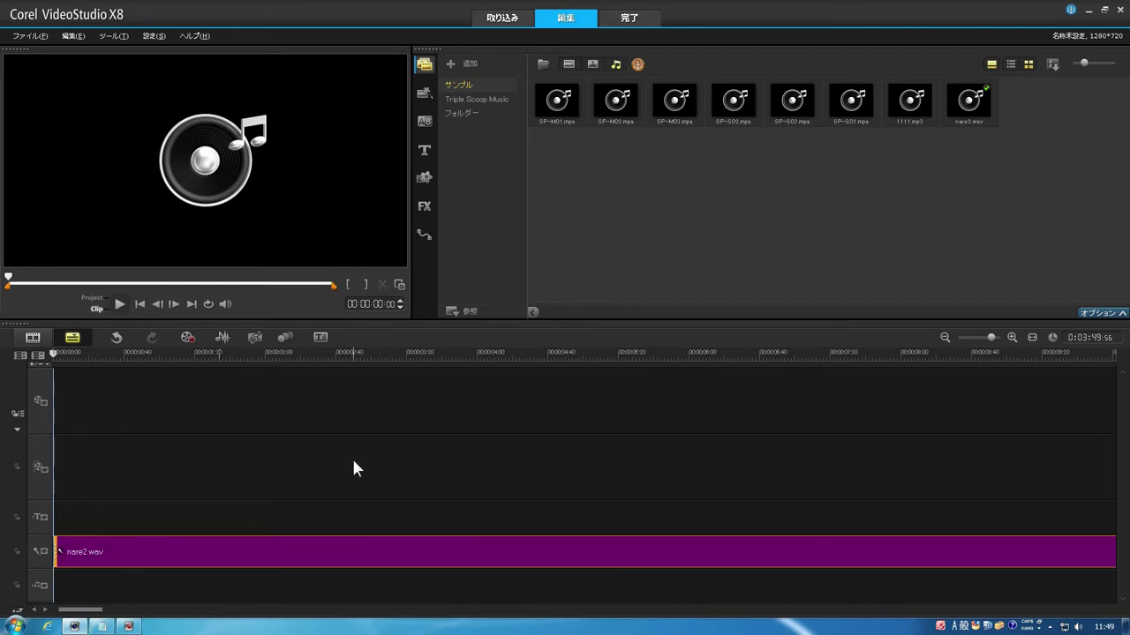
{"action": "left_click", "coordinate": [222, 338]}
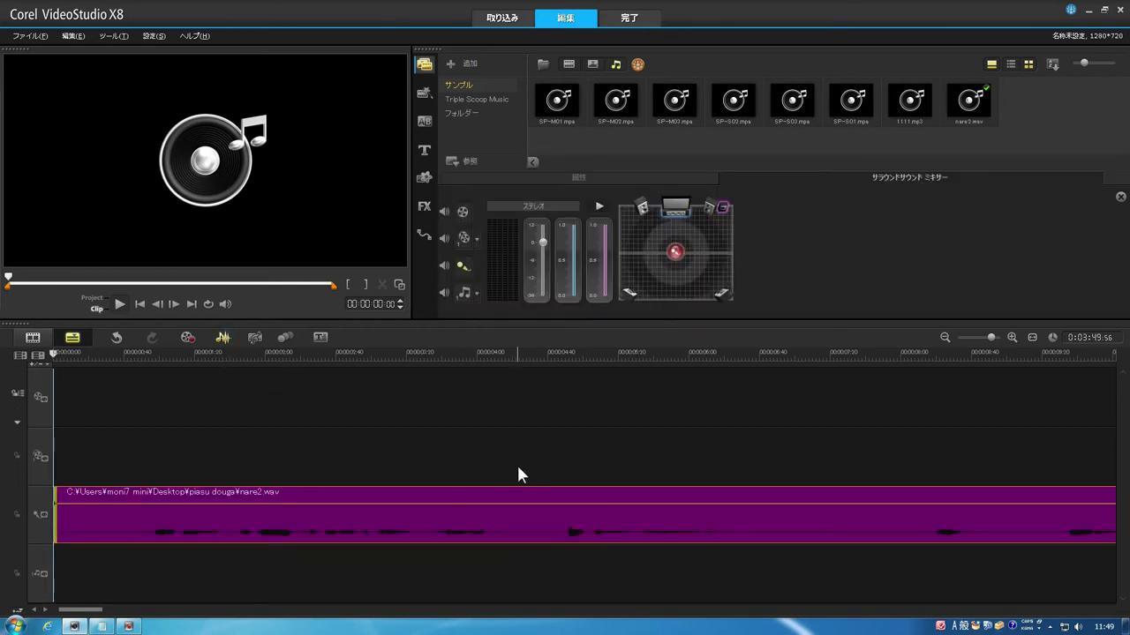
- Split the nare2.wav clip at 00:00:07:13 and delete the part after the split
{"action": "left_click", "coordinate": [684, 352]}
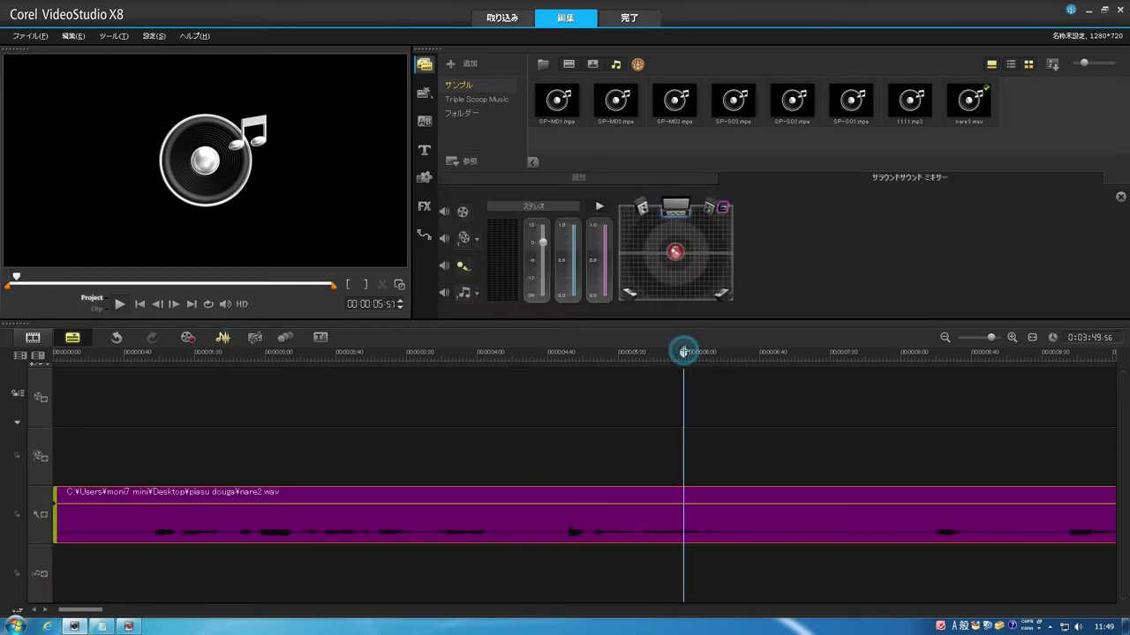
{"action": "left_click_drag", "start_coordinate": [684, 352], "coordinate": [818, 352]}
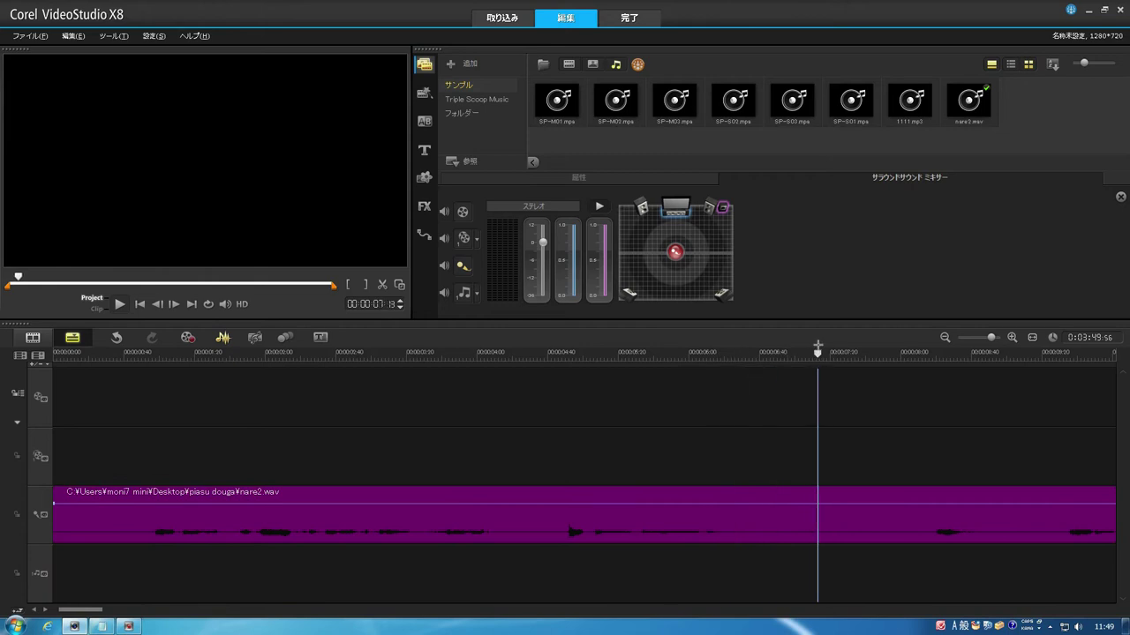
{"action": "left_click", "coordinate": [833, 503]}
{"action": "key", "text": "s"}
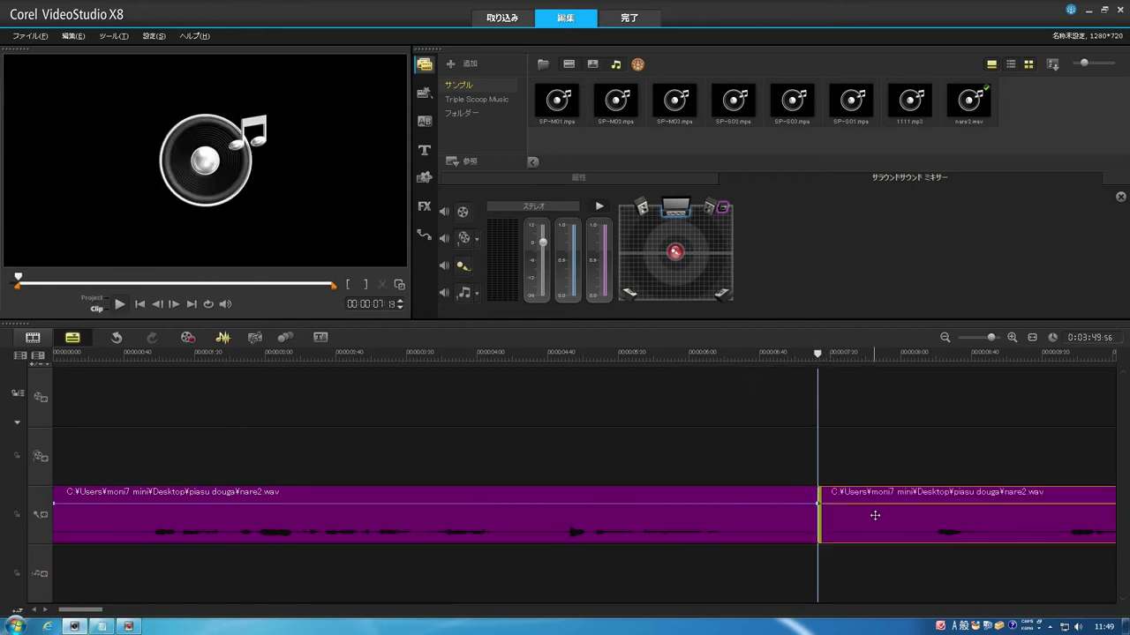
{"action": "key", "text": "Delete"}
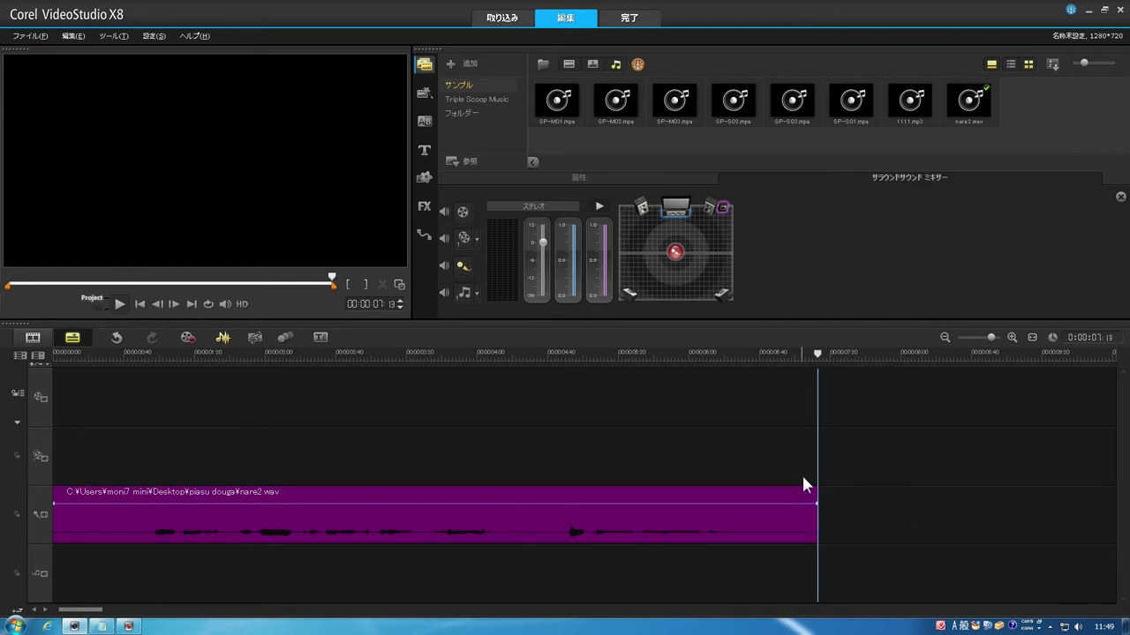
- Play back the trimmed narration from about 00:00:00:46
{"action": "left_click", "coordinate": [134, 352]}
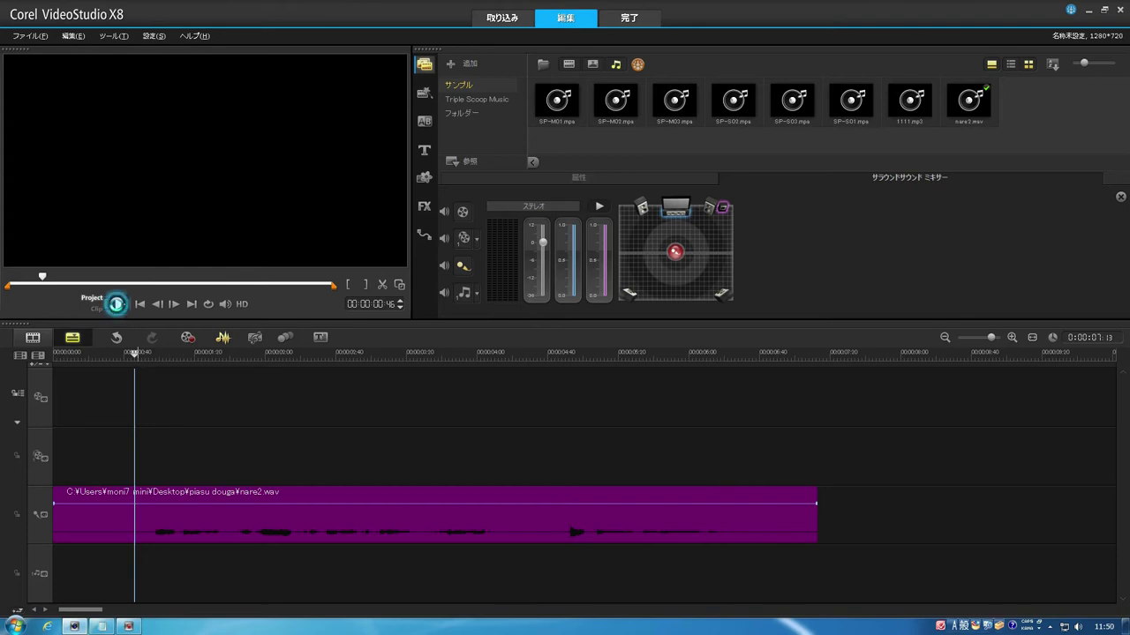
{"action": "left_click", "coordinate": [117, 306]}
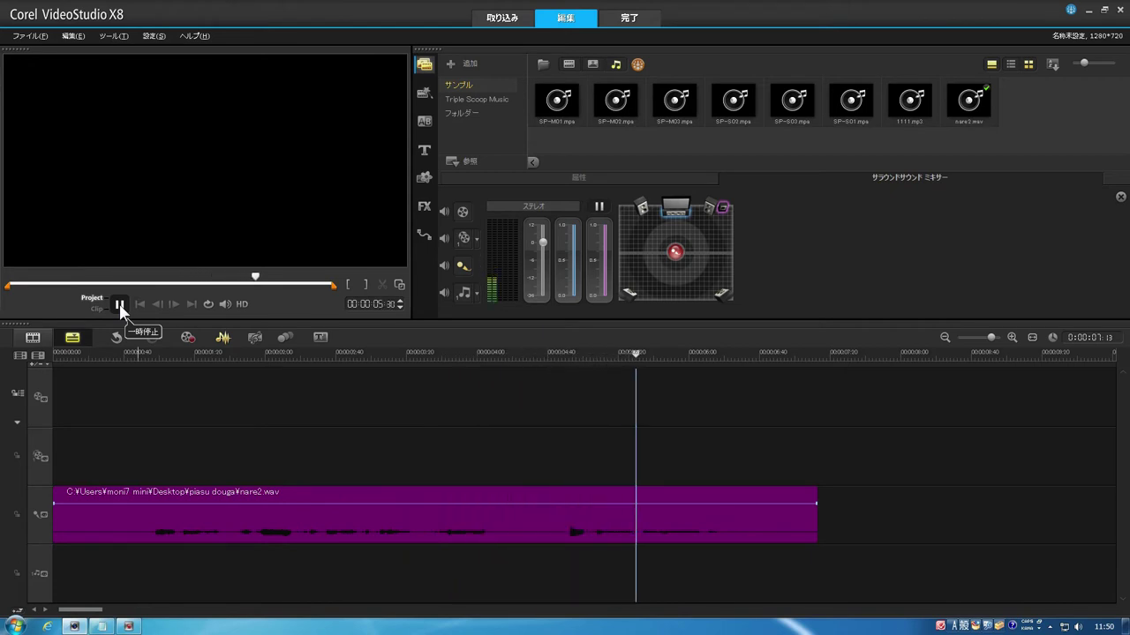
{"action": "left_click", "coordinate": [119, 303]}
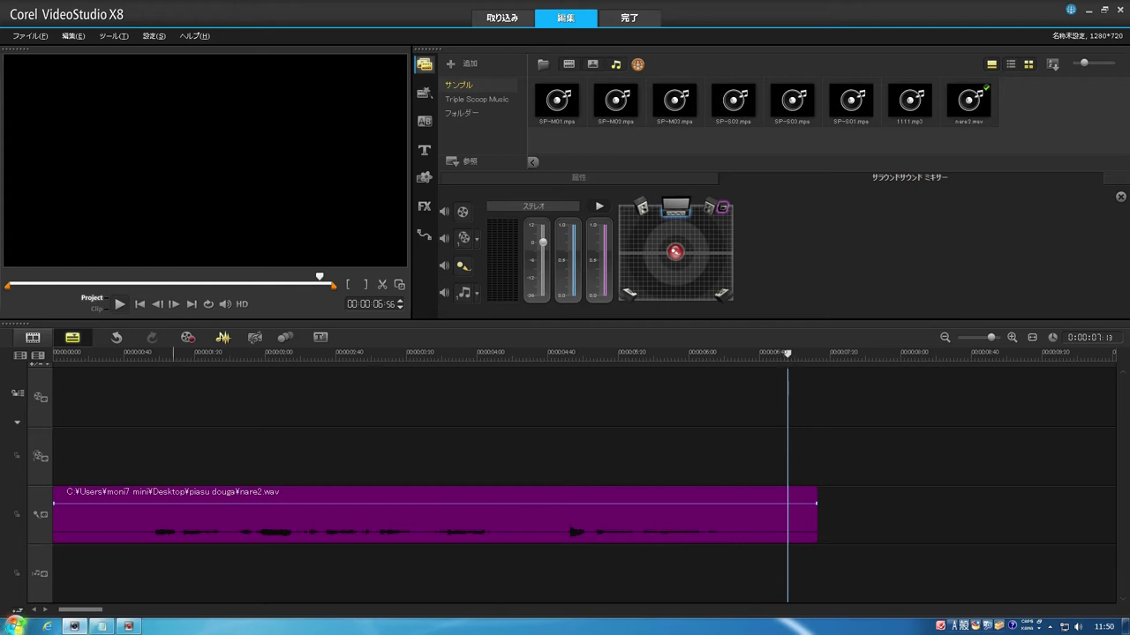
- Open the subtitle editor for the nare2.wav clip and set its playhead to the beginning
{"action": "left_click", "coordinate": [138, 353]}
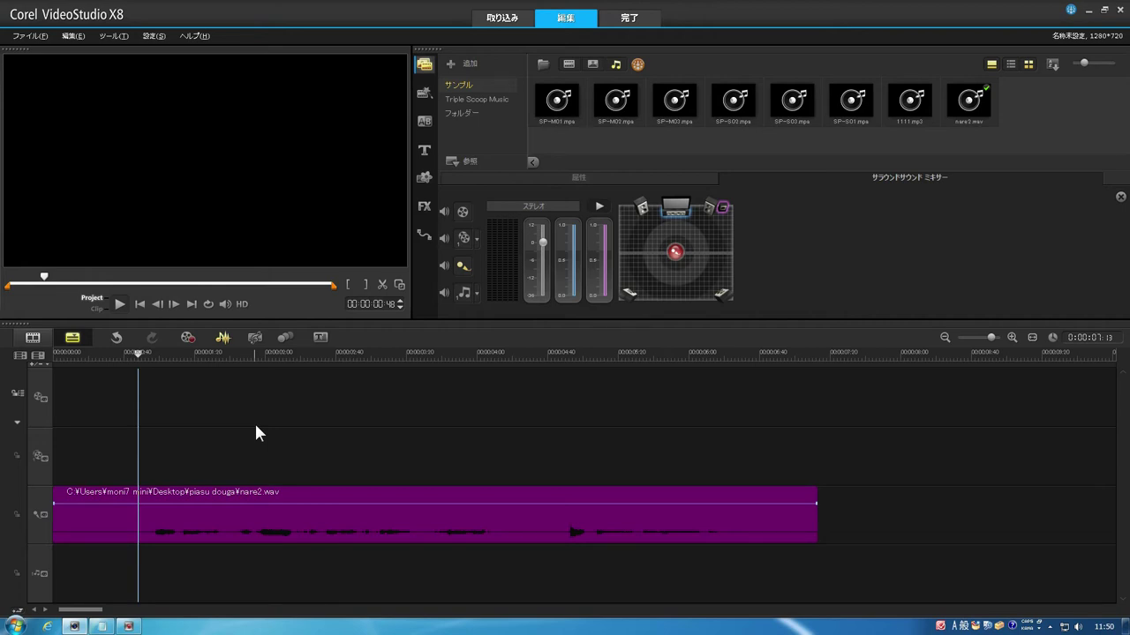
{"action": "left_click", "coordinate": [343, 493]}
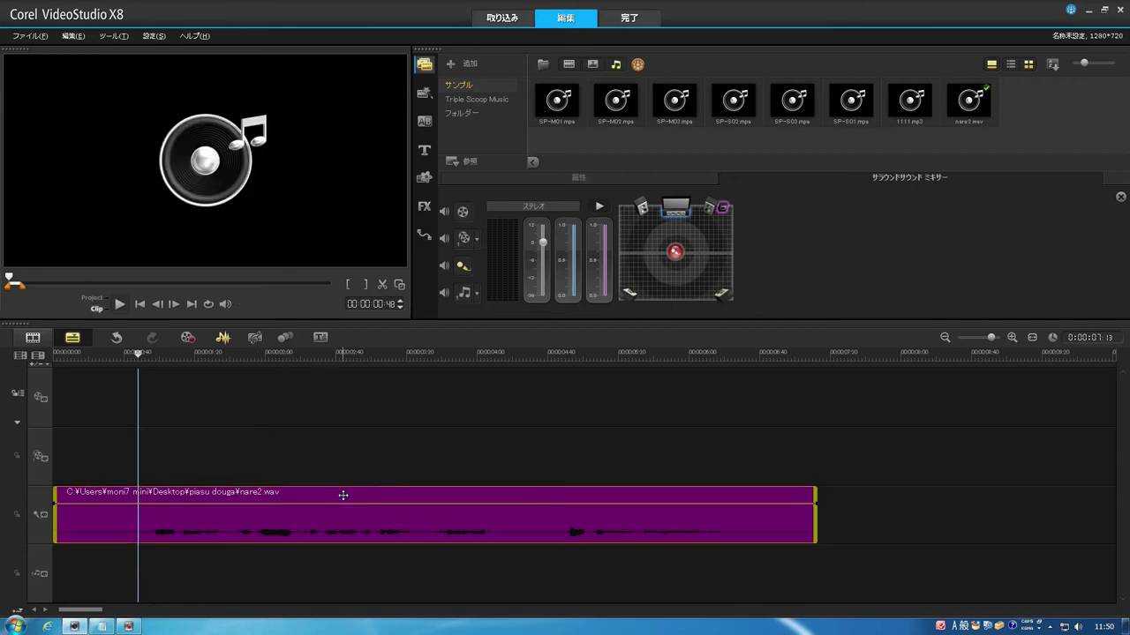
{"action": "left_click", "coordinate": [320, 338]}
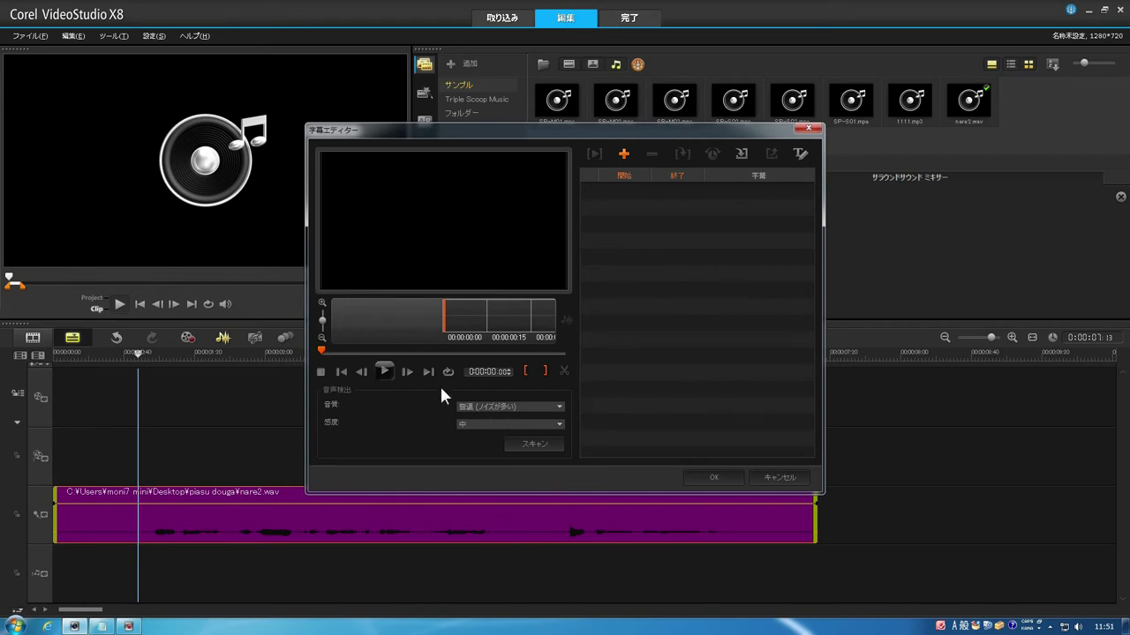
{"action": "mouse_move", "coordinate": [324, 350]}
{"action": "left_mouse_down"}
{"action": "mouse_move", "coordinate": [364, 351]}
{"action": "mouse_move", "coordinate": [317, 350]}
{"action": "left_mouse_up"}
- Scan the narration for speech with sound quality 普通 (ノイズが多い) and sensitivity 中
{"action": "left_click", "coordinate": [483, 407]}
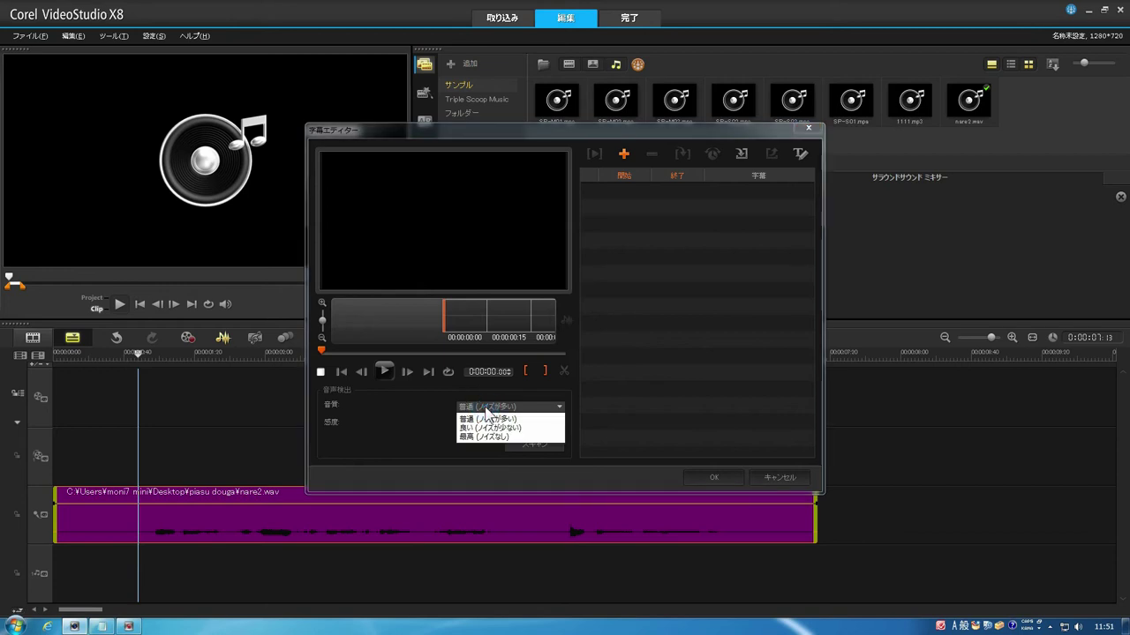
{"action": "left_click", "coordinate": [394, 411]}
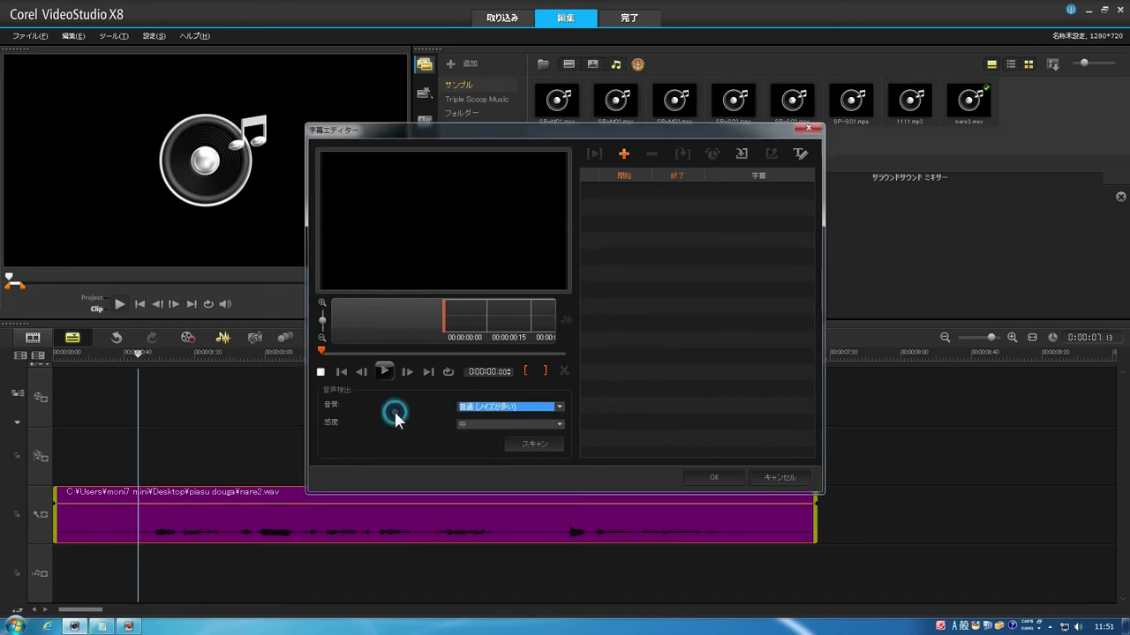
{"action": "left_click", "coordinate": [477, 425]}
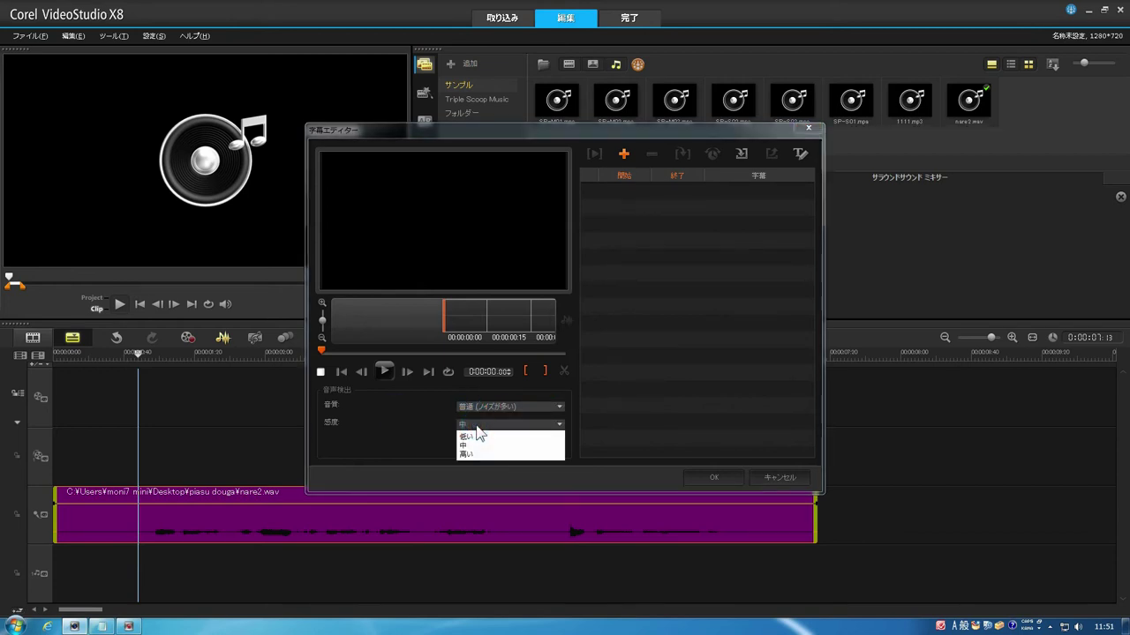
{"action": "left_click", "coordinate": [396, 422]}
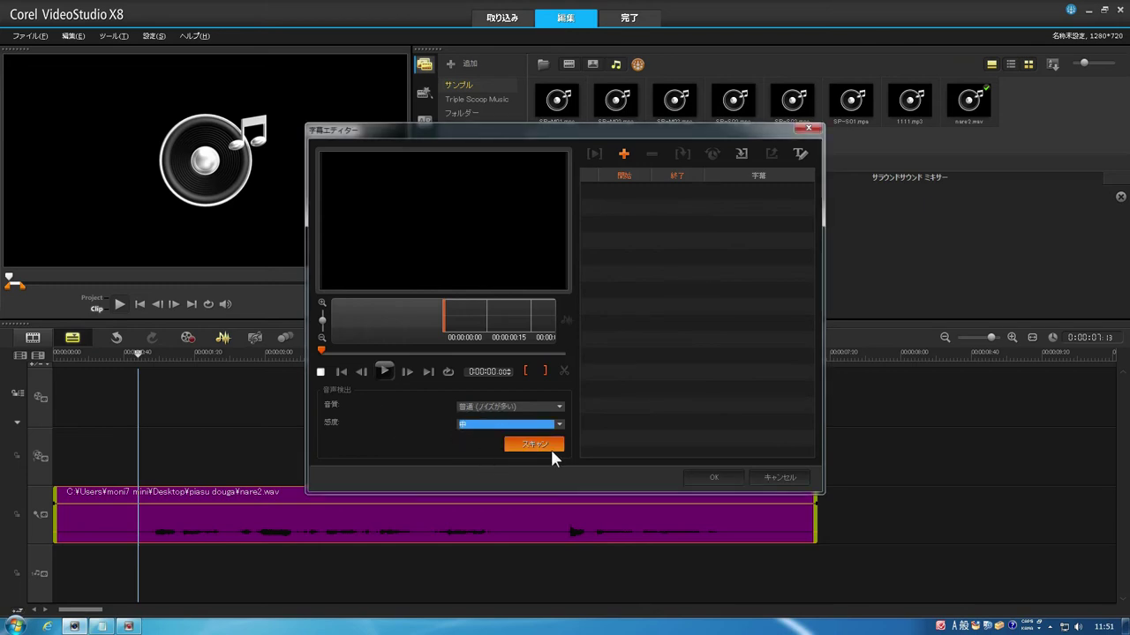
{"action": "left_click", "coordinate": [548, 445]}
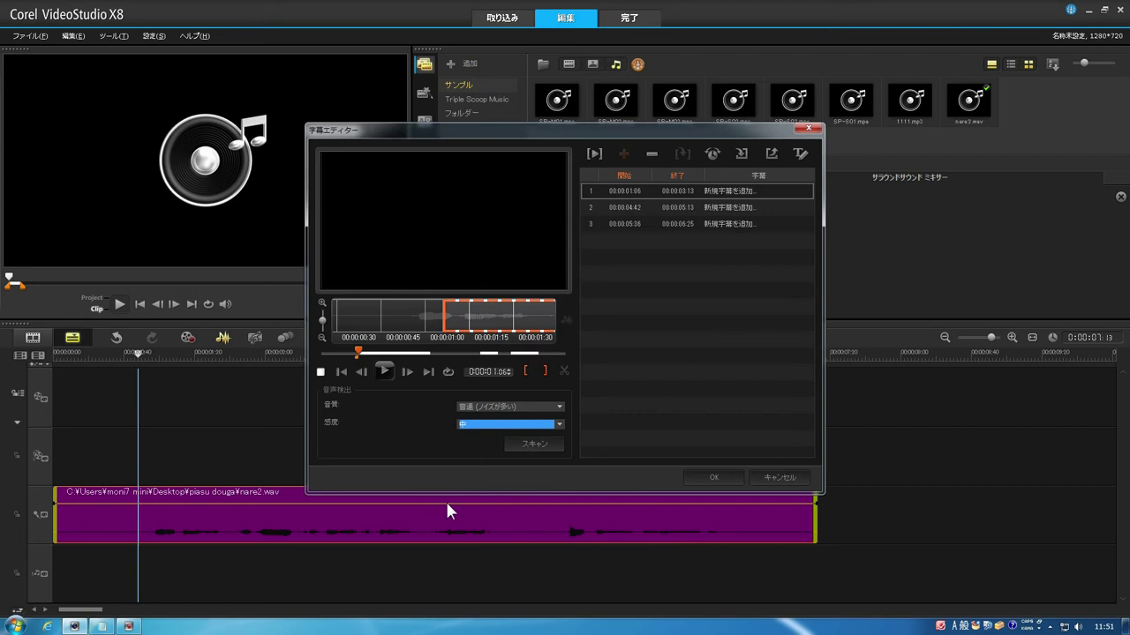
- Move the first subtitle segment's start to 00:00:00:56 and scrub past its end
{"action": "left_click", "coordinate": [358, 351]}
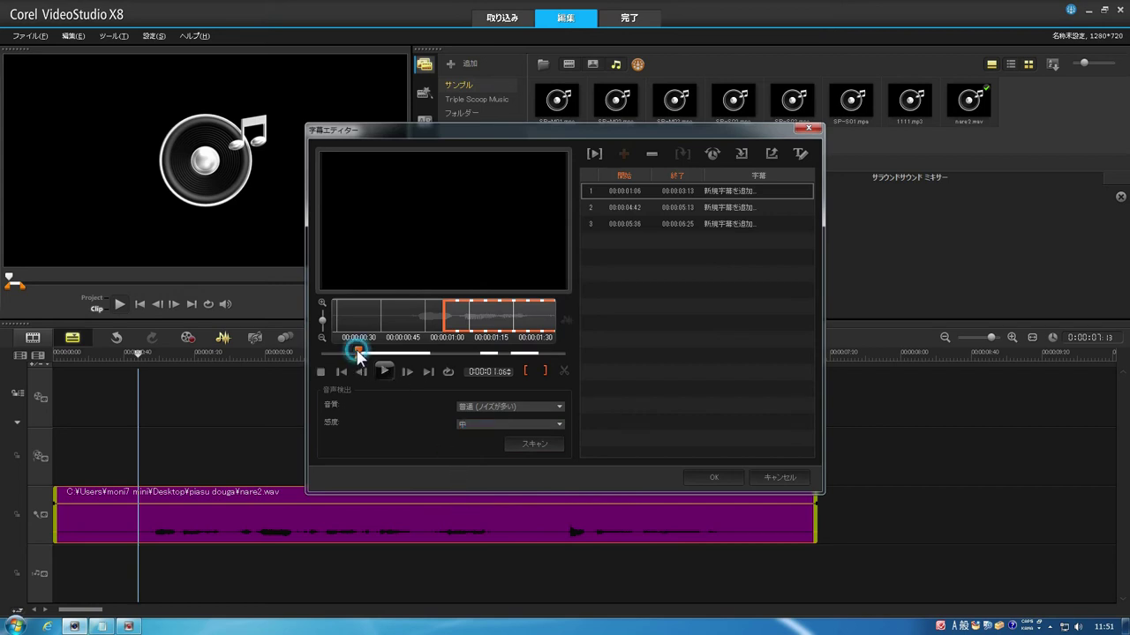
{"action": "mouse_move", "coordinate": [359, 351]}
{"action": "left_mouse_down"}
{"action": "mouse_move", "coordinate": [436, 353]}
{"action": "mouse_move", "coordinate": [361, 364]}
{"action": "left_mouse_up"}
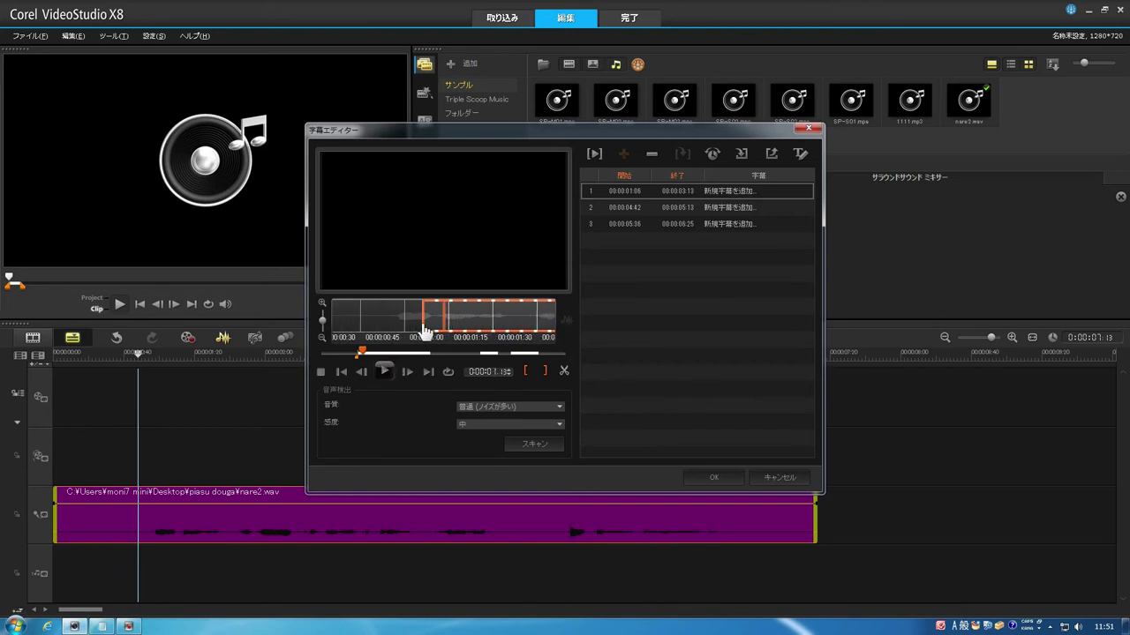
{"action": "left_click_drag", "start_coordinate": [423, 316], "coordinate": [437, 351]}
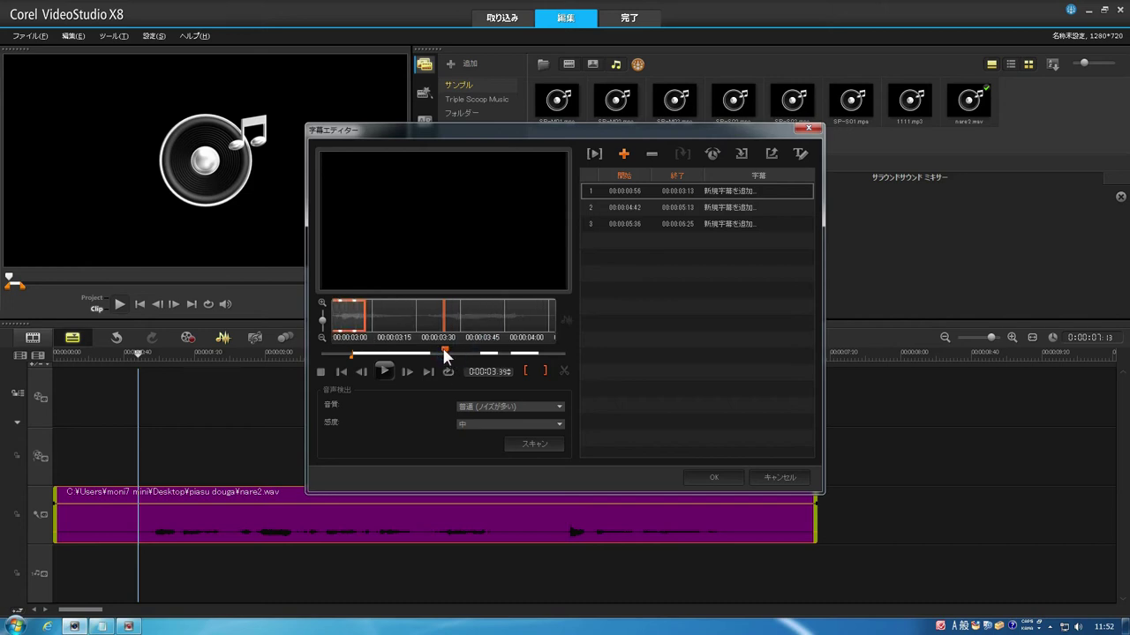
- Rescan the narration for speech with the sound quality set to 良い (ノイズが少ない)
{"action": "left_click", "coordinate": [532, 404]}
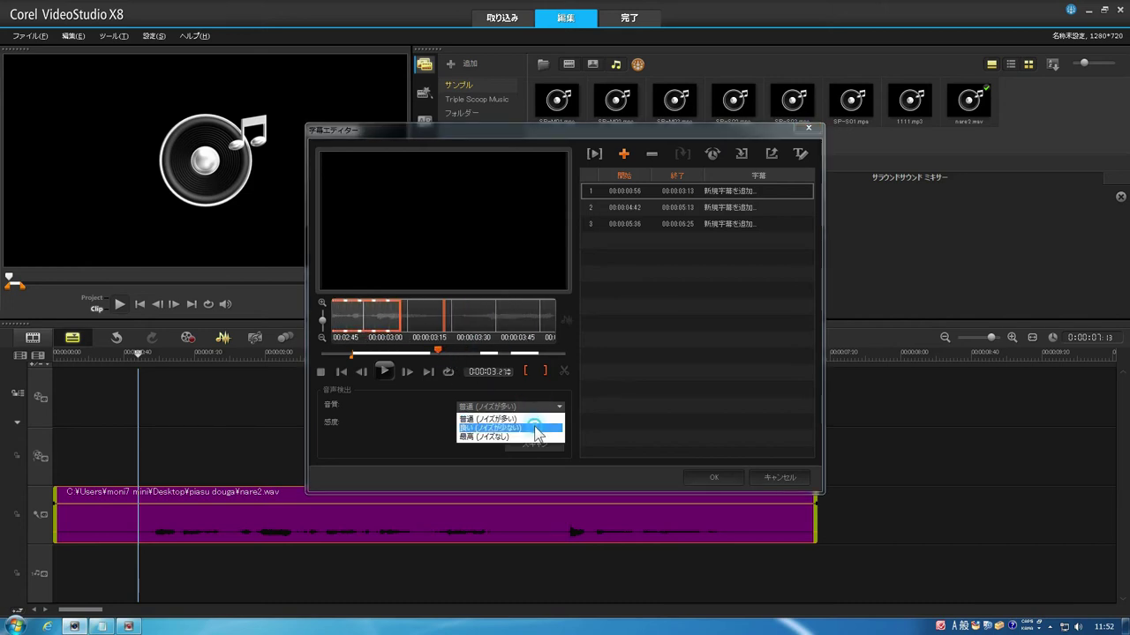
{"action": "left_click", "coordinate": [535, 428]}
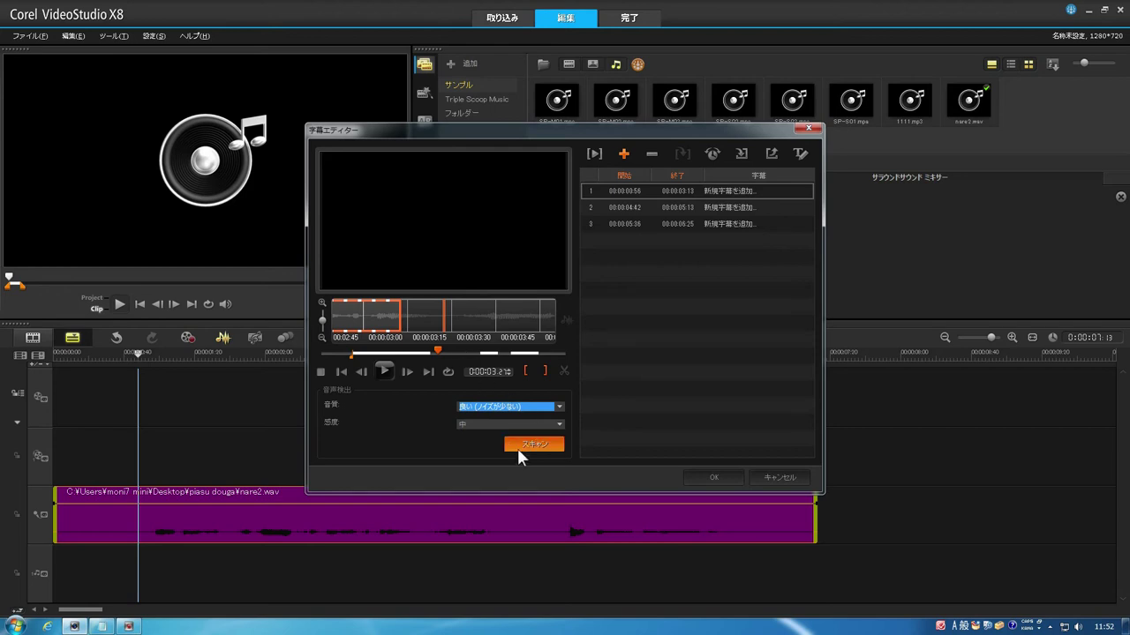
{"action": "left_click", "coordinate": [519, 446]}
- Extend the first subtitle segment's end to 00:00:03:29 and scrub back to about 00:00:03:46 in the second segment
{"action": "left_click", "coordinate": [528, 350]}
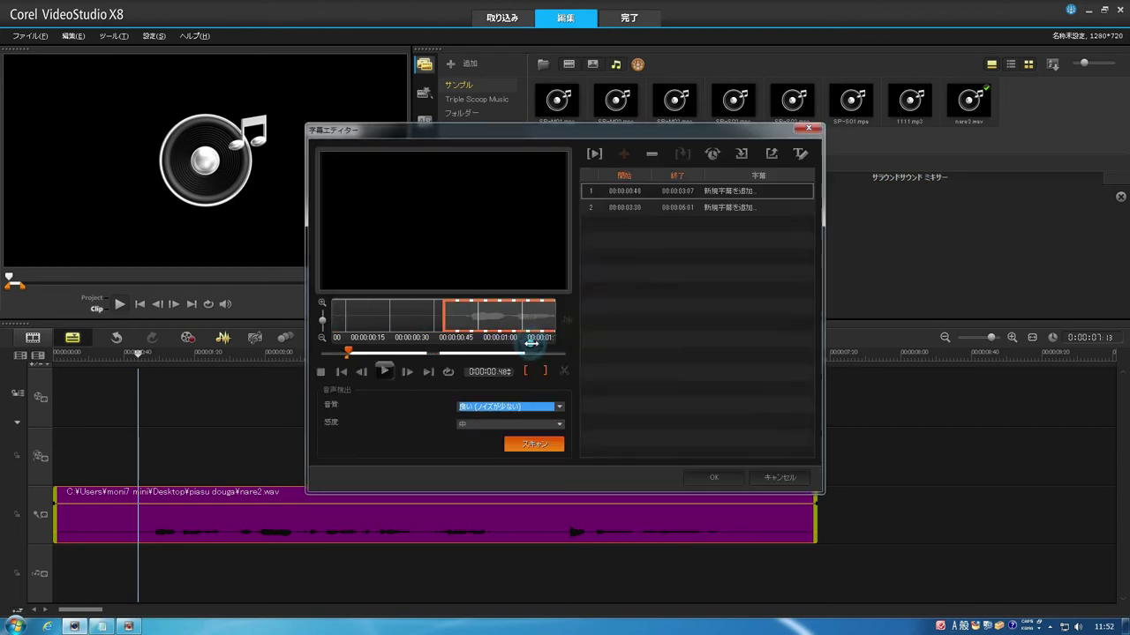
{"action": "left_click_drag", "start_coordinate": [347, 352], "coordinate": [470, 354]}
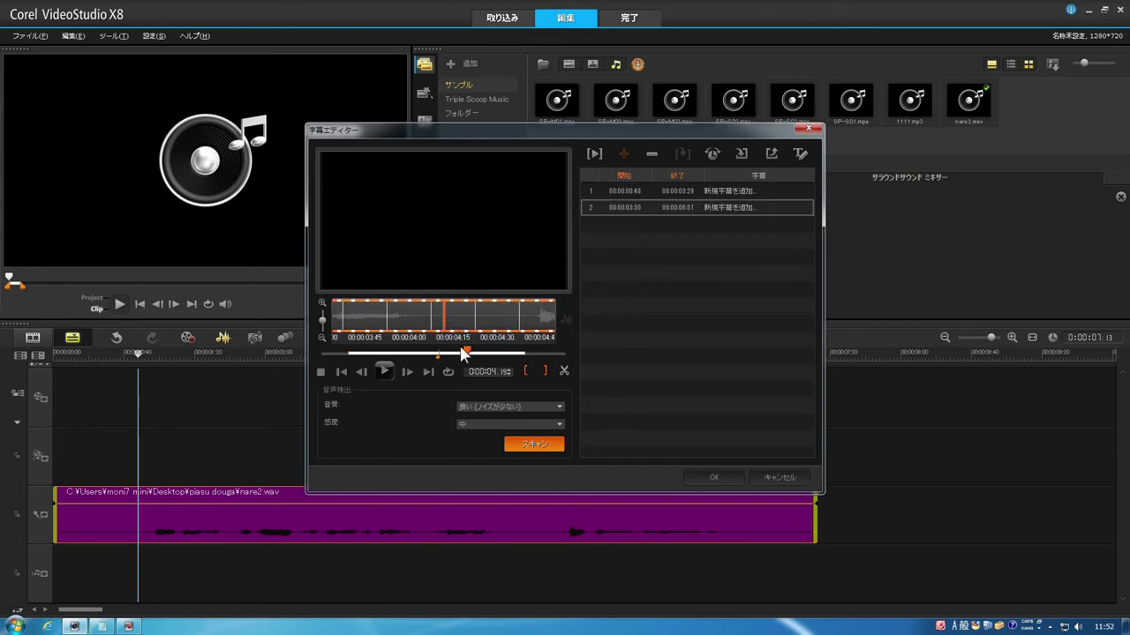
{"action": "left_click_drag", "start_coordinate": [469, 353], "coordinate": [453, 355]}
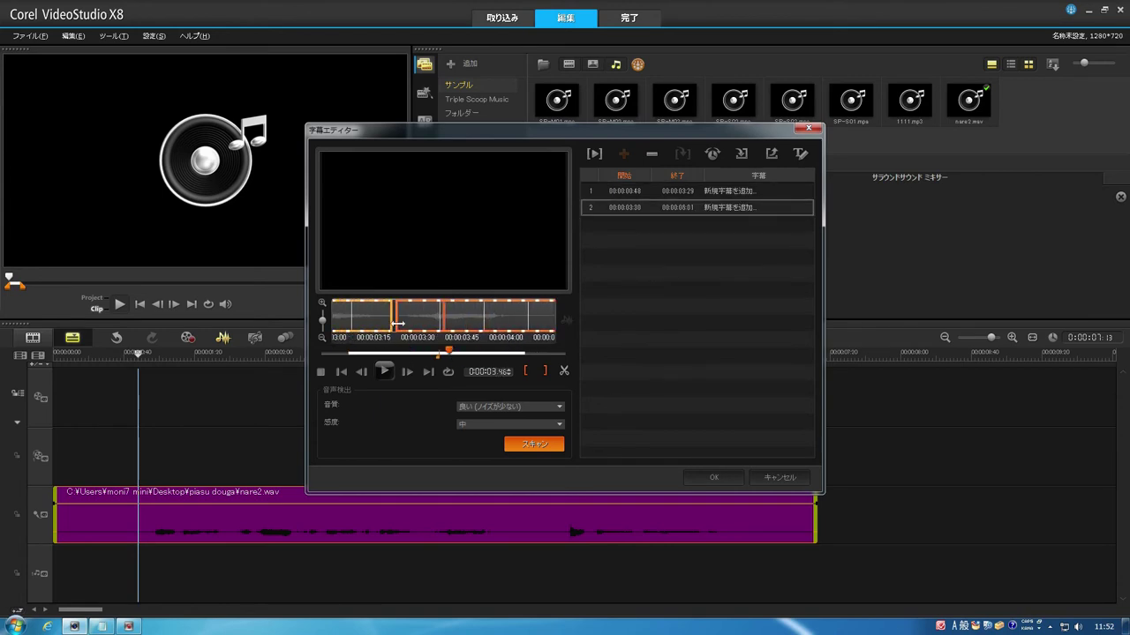
- Move the second subtitle segment's start to 00:00:04:18 and extend the first segment's end to 00:00:04:11
{"action": "left_click_drag", "start_coordinate": [397, 320], "coordinate": [539, 318]}
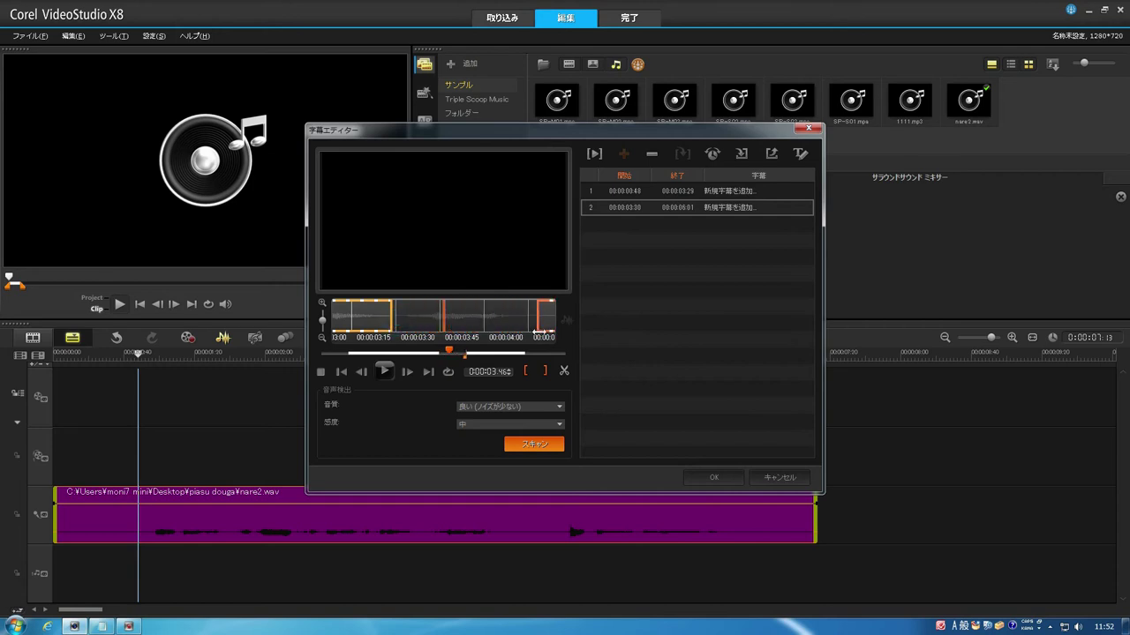
{"action": "left_click", "coordinate": [392, 317]}
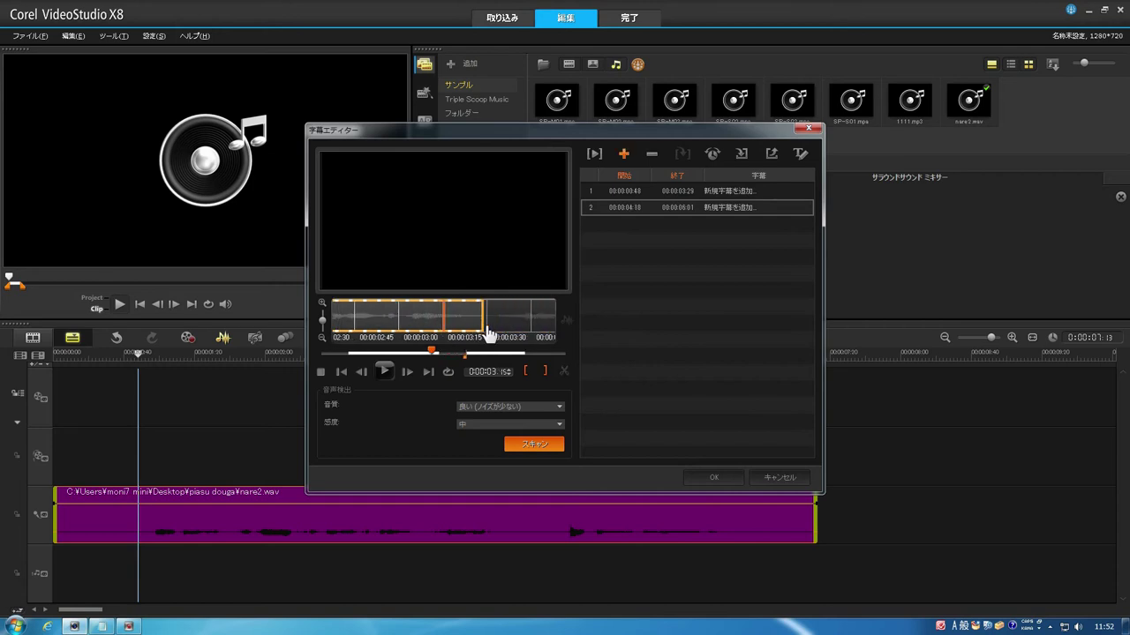
{"action": "left_click", "coordinate": [481, 320]}
{"action": "left_click_drag", "start_coordinate": [534, 329], "coordinate": [527, 328]}
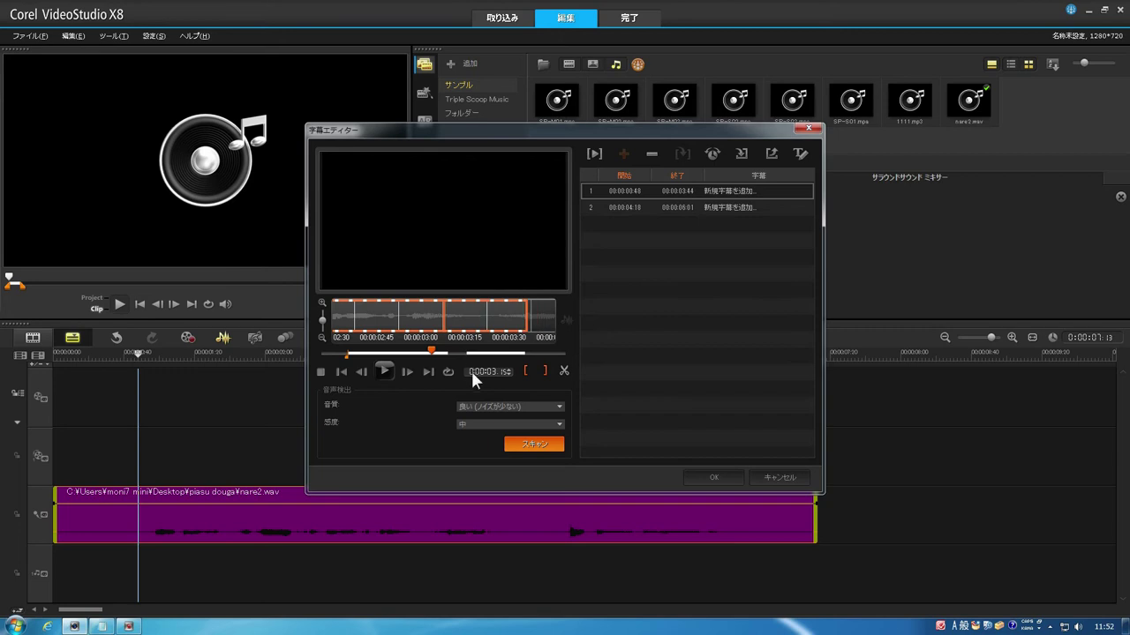
{"action": "left_click_drag", "start_coordinate": [437, 356], "coordinate": [450, 349]}
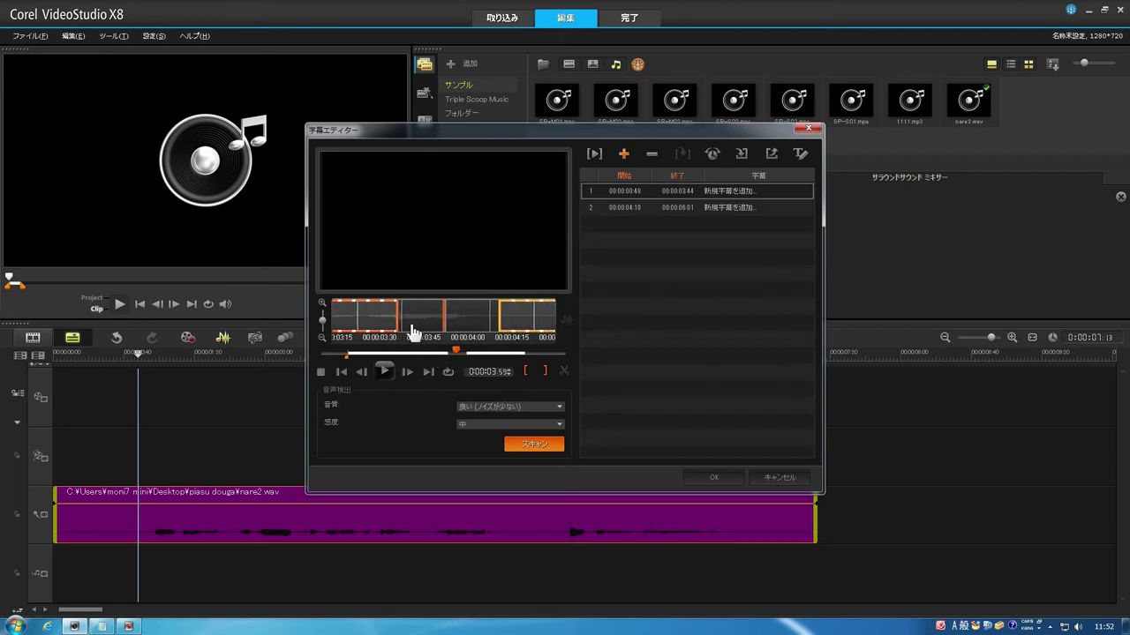
{"action": "left_click_drag", "start_coordinate": [398, 314], "coordinate": [481, 314]}
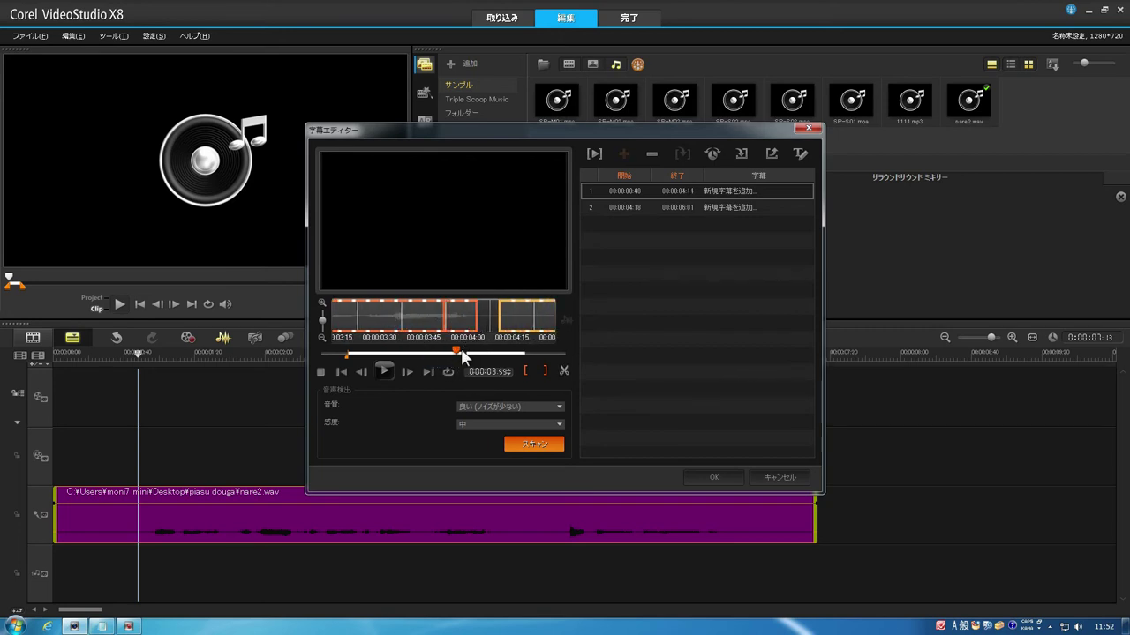
- Set the second subtitle segment to start at 00:00:04:45 and end at 00:00:06:26
{"action": "left_click", "coordinate": [461, 350]}
{"action": "left_click_drag", "start_coordinate": [463, 353], "coordinate": [527, 353]}
{"action": "left_click", "coordinate": [449, 326]}
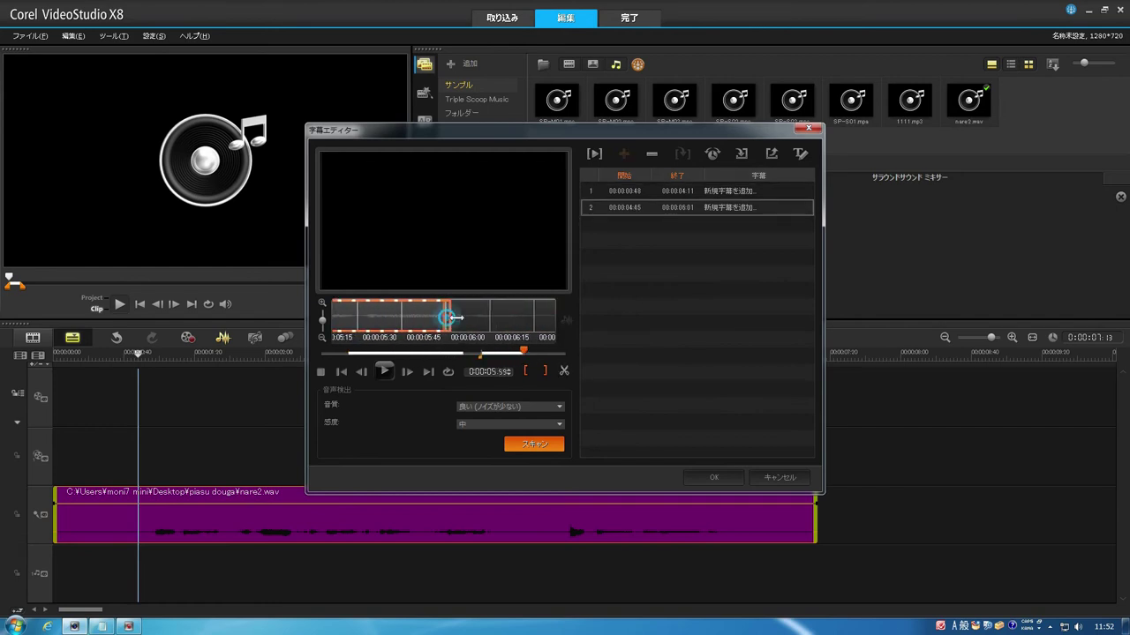
{"action": "left_click_drag", "start_coordinate": [447, 319], "coordinate": [519, 355]}
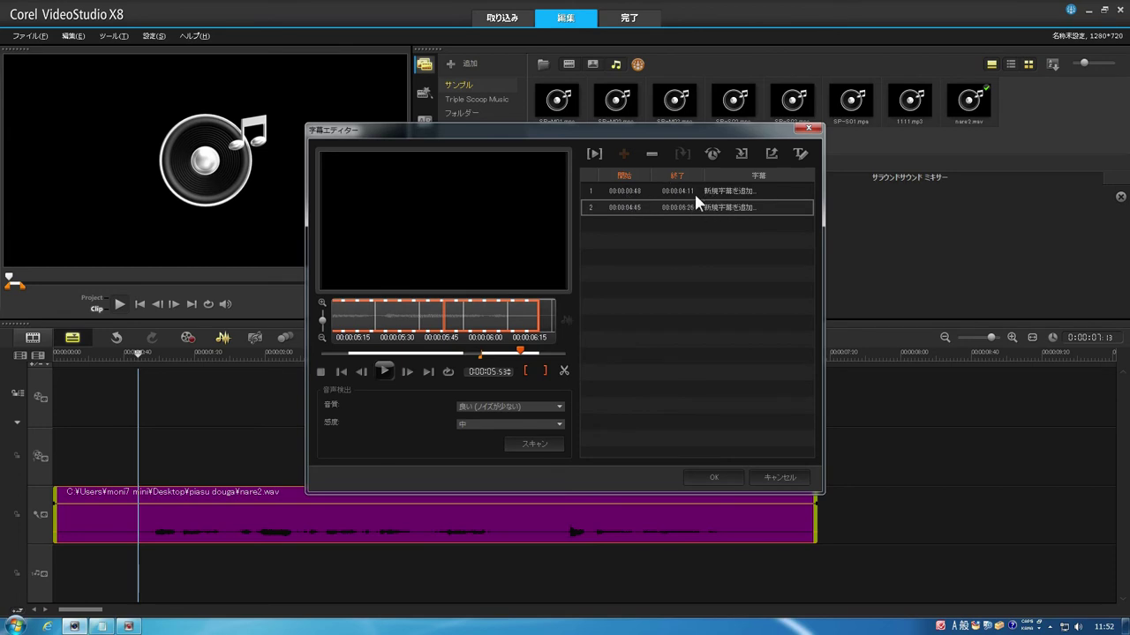
{"action": "left_click", "coordinate": [693, 191]}
{"action": "left_click", "coordinate": [694, 201]}
{"action": "left_click", "coordinate": [695, 190]}
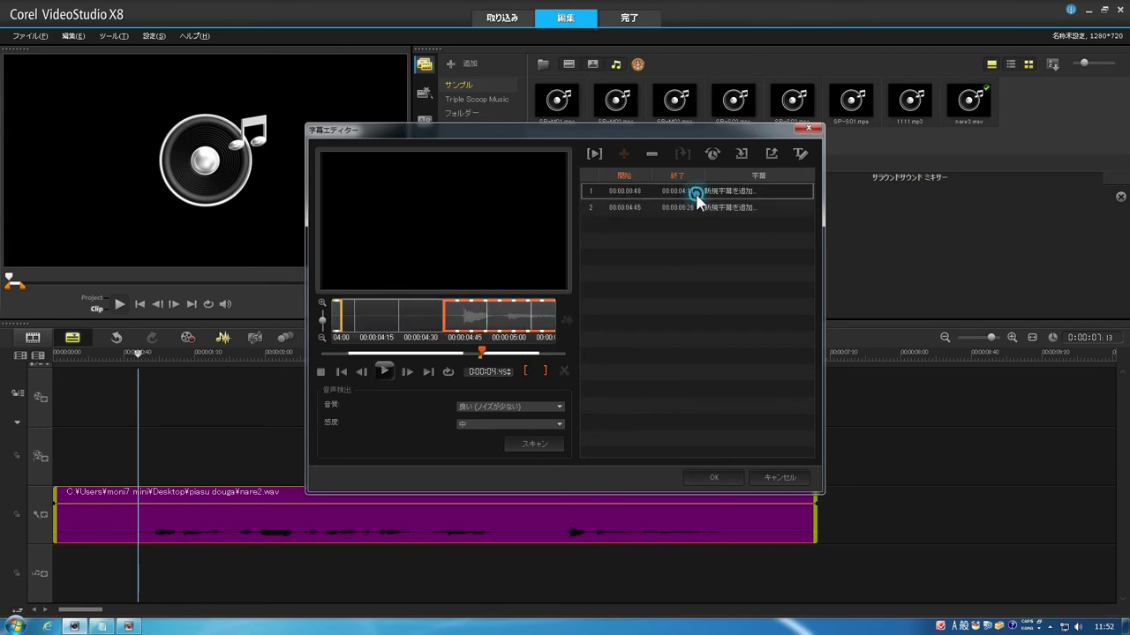
{"action": "left_click", "coordinate": [697, 206]}
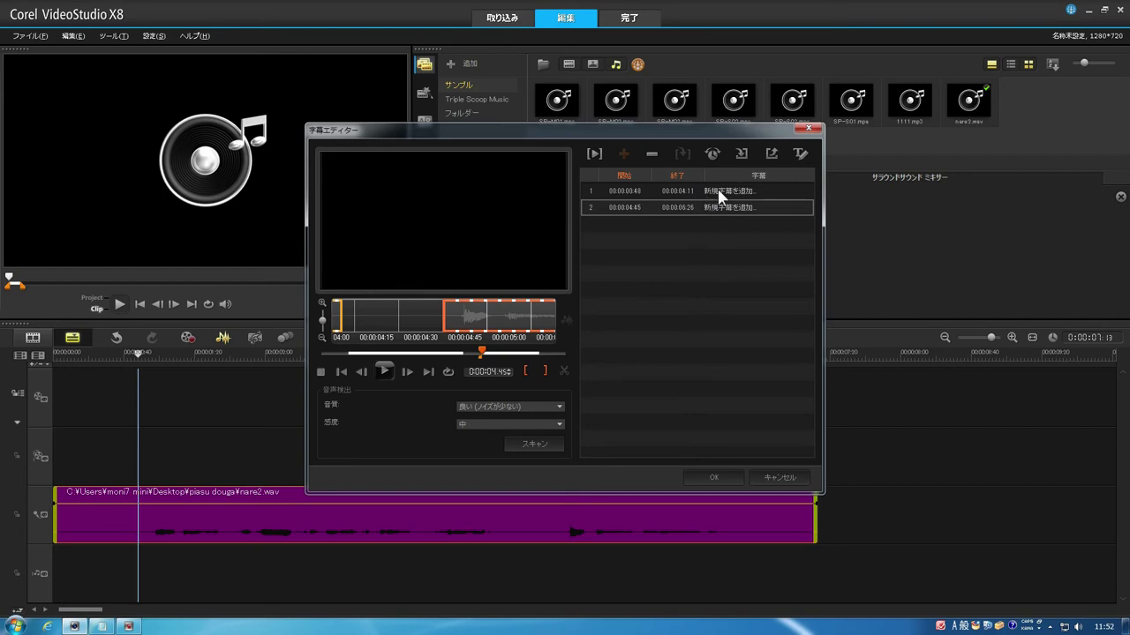
- Copy 今回はレジンアクセサリー作りに必要な from the script in Notepad into the first subtitle's text
{"action": "left_click", "coordinate": [718, 191]}
{"action": "key", "text": "alt+Tab"}
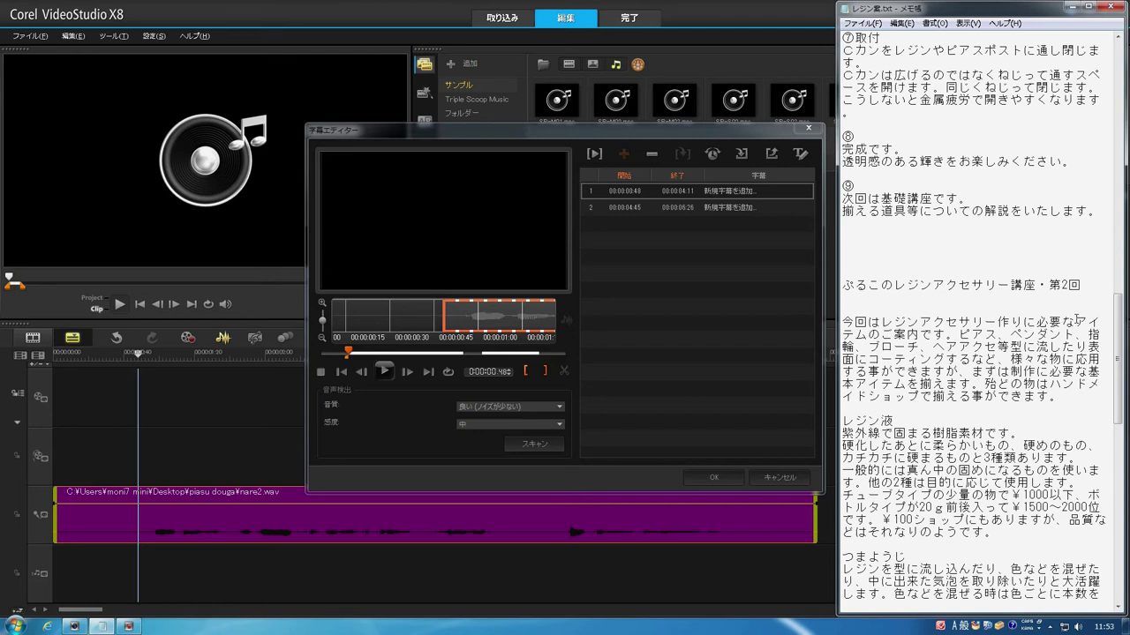
{"action": "left_click_drag", "start_coordinate": [1077, 319], "coordinate": [841, 323]}
{"action": "key", "text": "ctrl+c"}
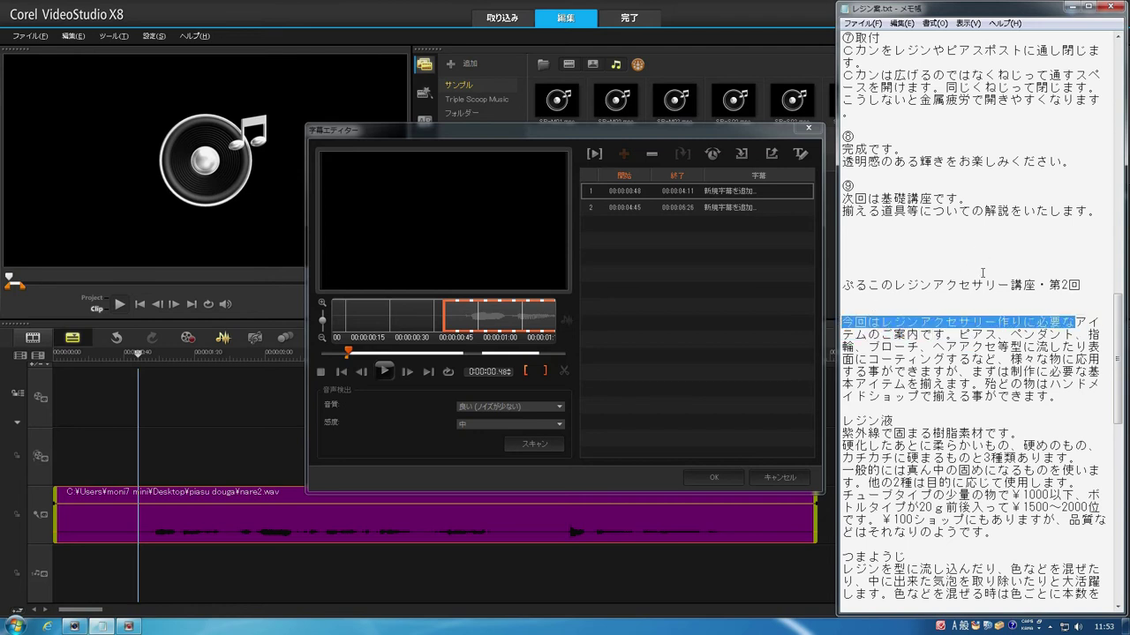
{"action": "left_click", "coordinate": [769, 188]}
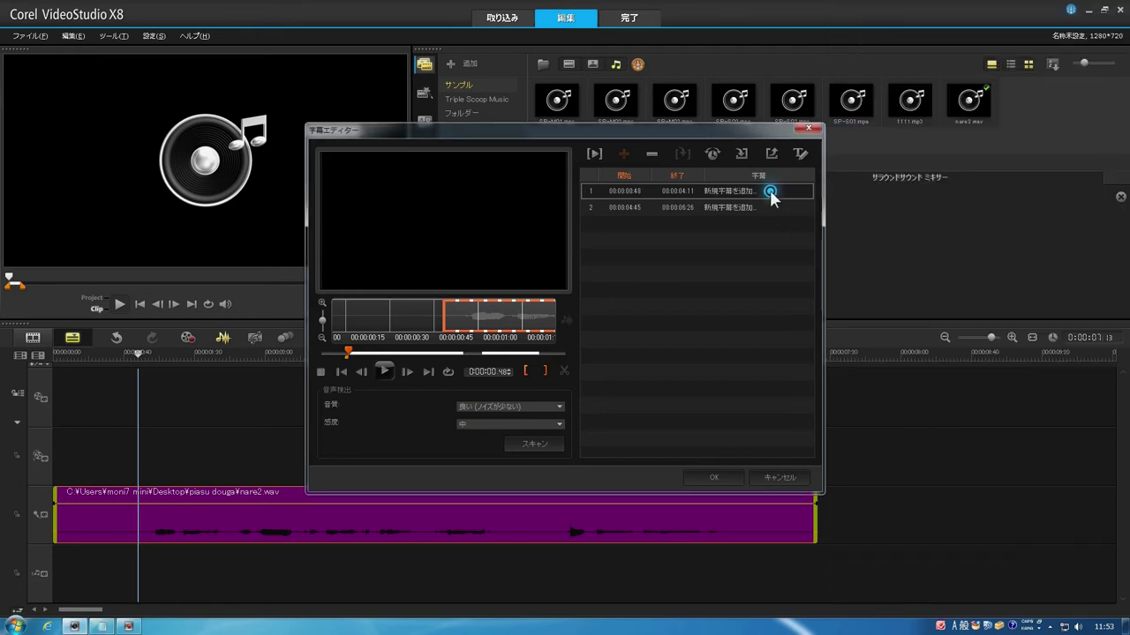
{"action": "left_click", "coordinate": [769, 190]}
{"action": "key", "text": "ctrl+v"}
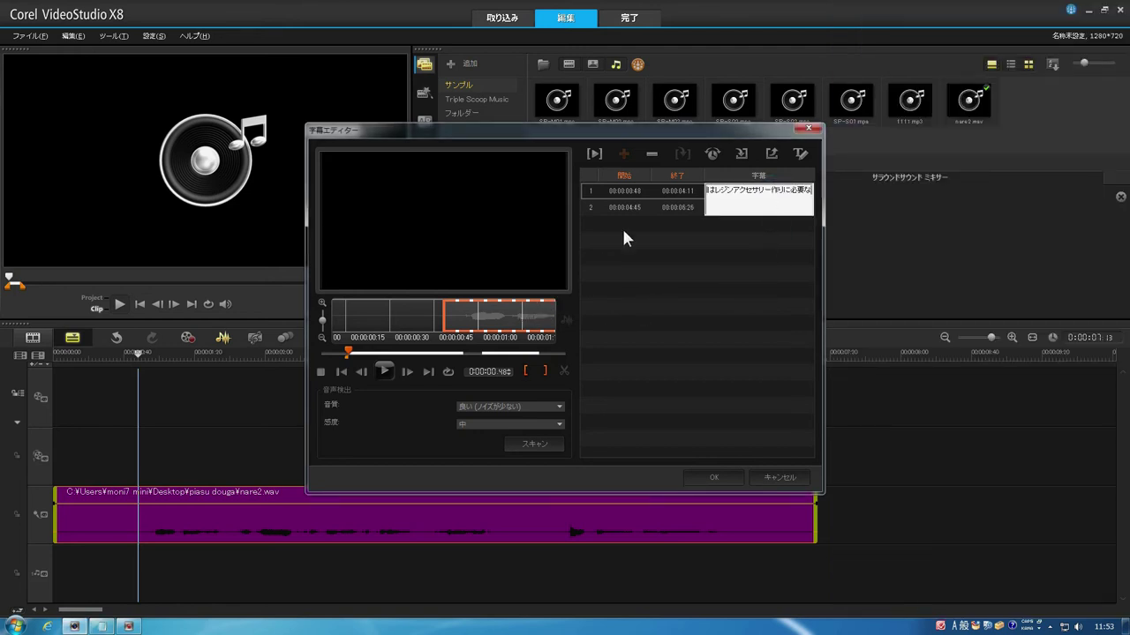
{"action": "left_click", "coordinate": [649, 203]}
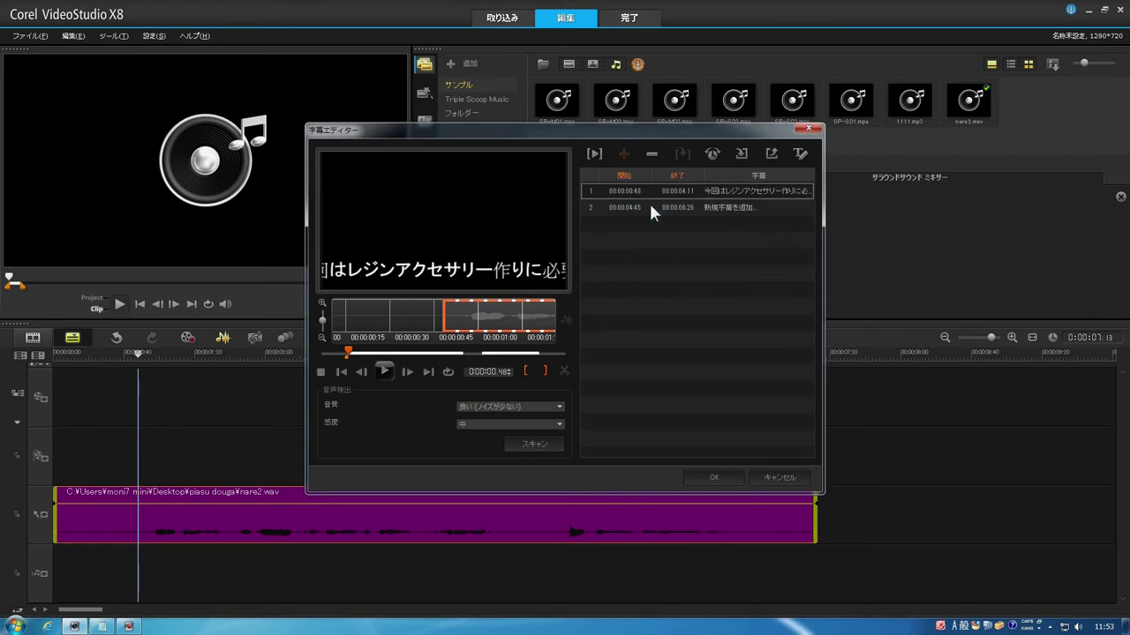
- Copy アイテムのご案内です。 from the Notepad script into the second subtitle's text
{"action": "left_click", "coordinate": [736, 208]}
{"action": "left_click", "coordinate": [735, 208]}
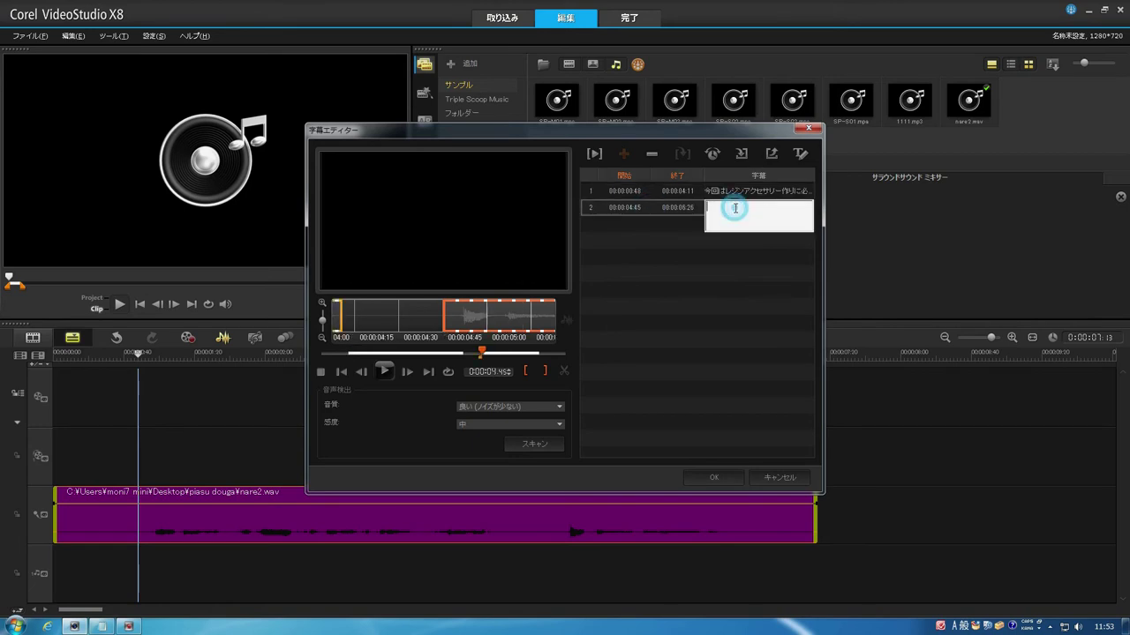
{"action": "left_click", "coordinate": [101, 627]}
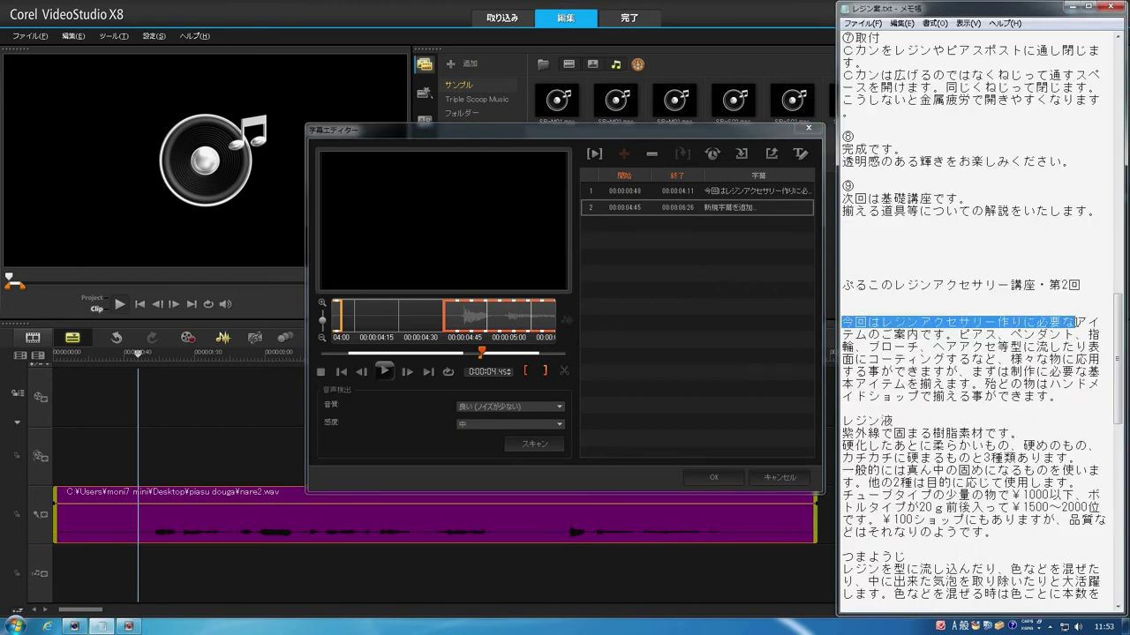
{"action": "left_click_drag", "start_coordinate": [1077, 322], "coordinate": [959, 335]}
{"action": "key", "text": "ctrl+c"}
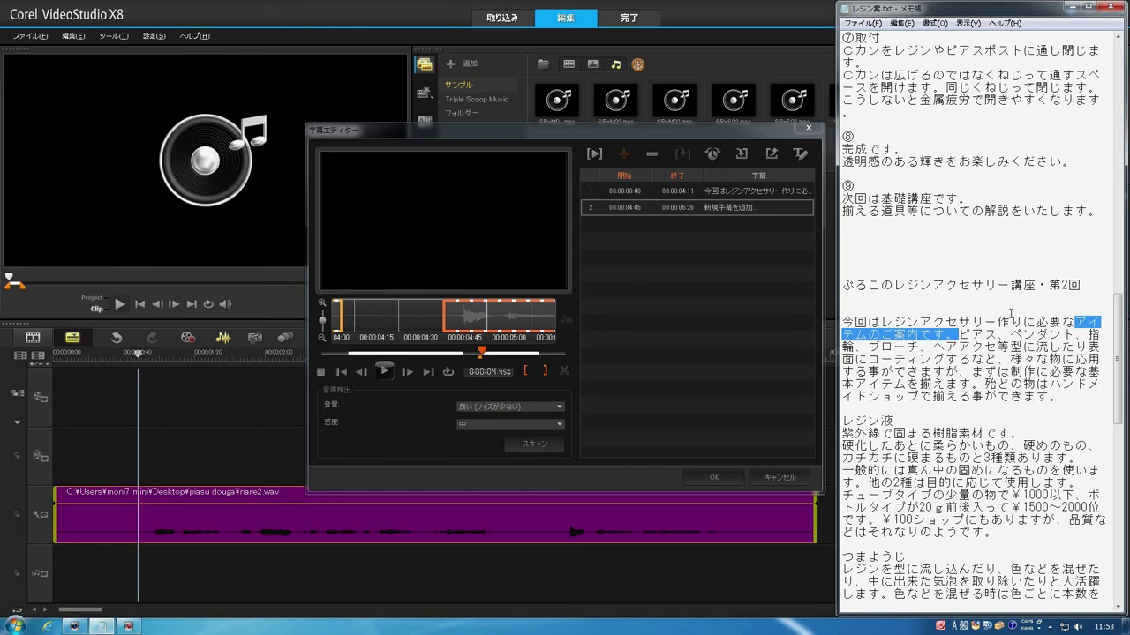
{"action": "double_click", "coordinate": [769, 206]}
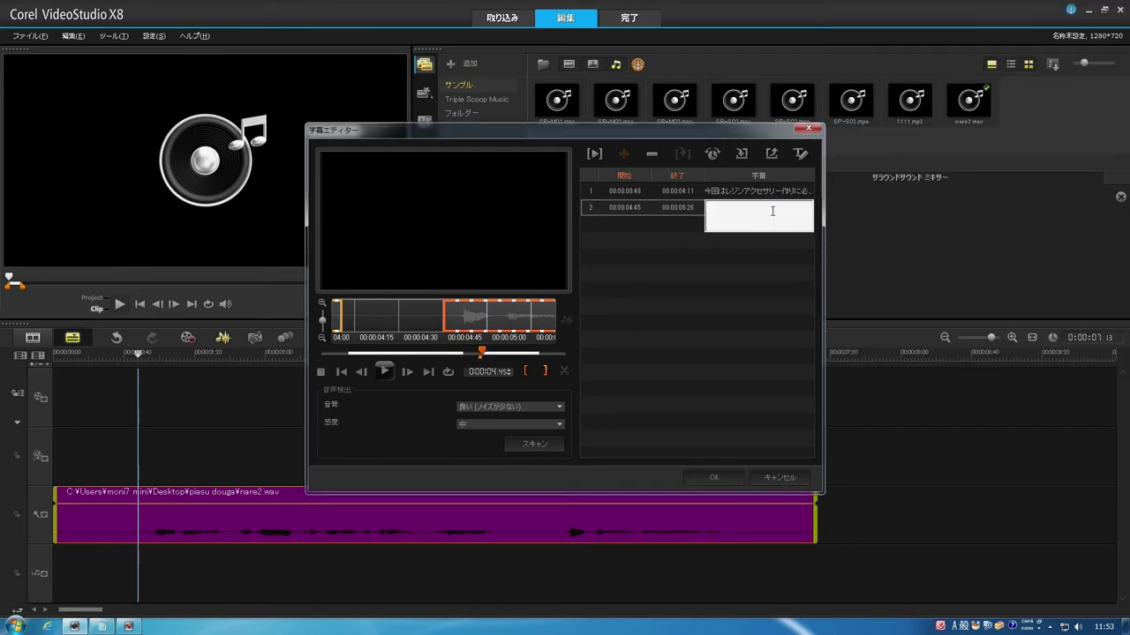
{"action": "key", "text": "ctrl+v"}
{"action": "left_click", "coordinate": [795, 234]}
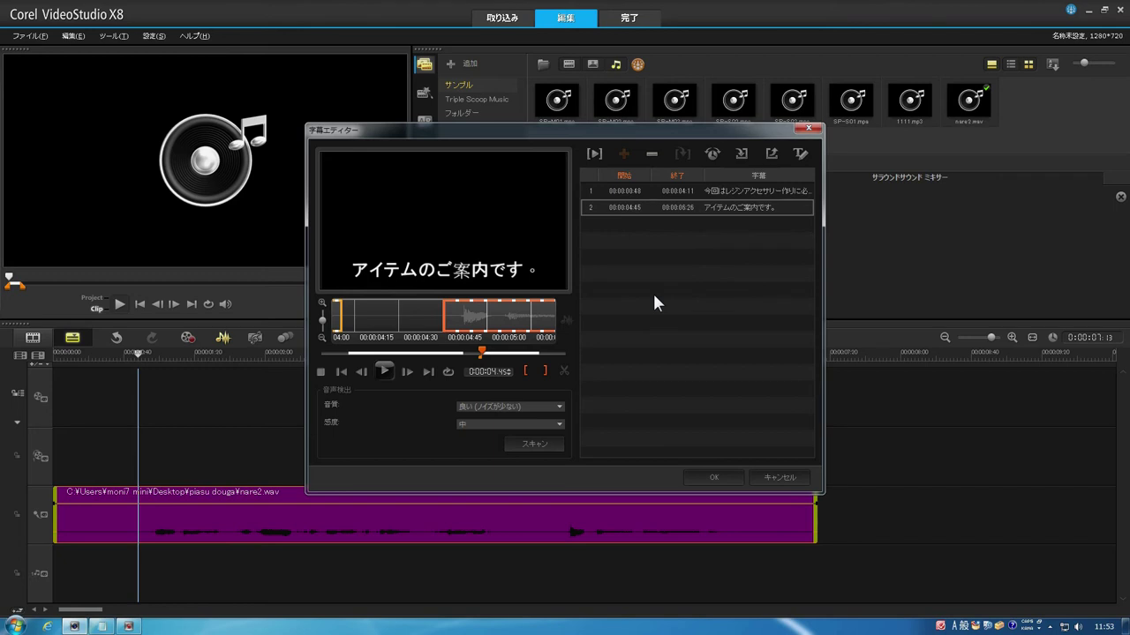
- In the text options for the first subtitle, set the font to メイリオ and the font size to 40
{"action": "left_click", "coordinate": [799, 153]}
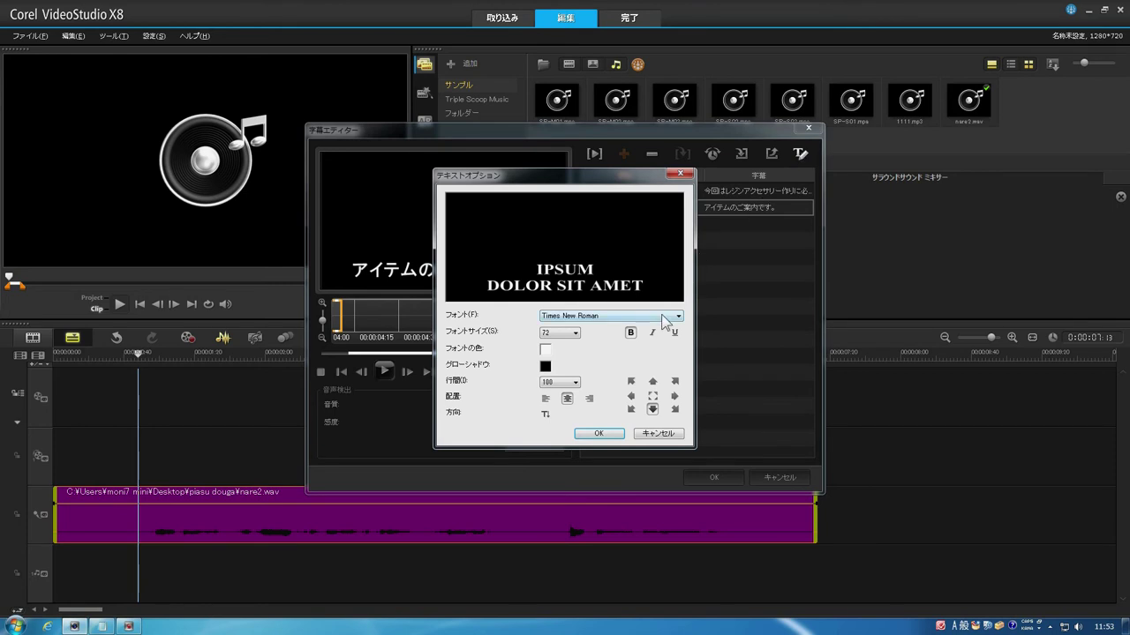
{"action": "left_click", "coordinate": [682, 174]}
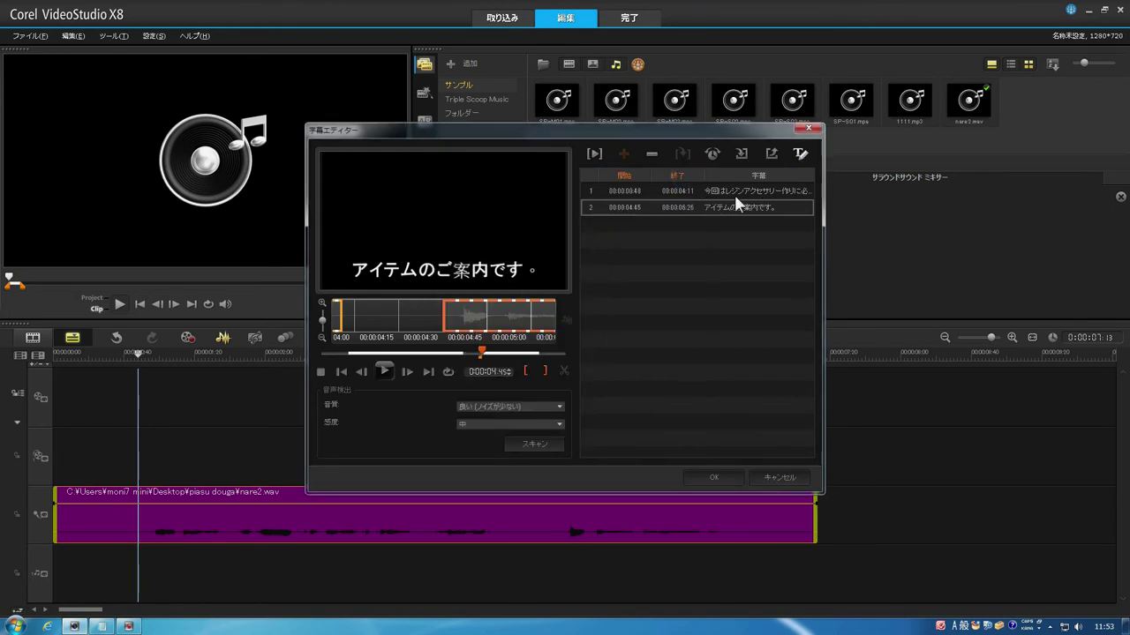
{"action": "left_click", "coordinate": [735, 192]}
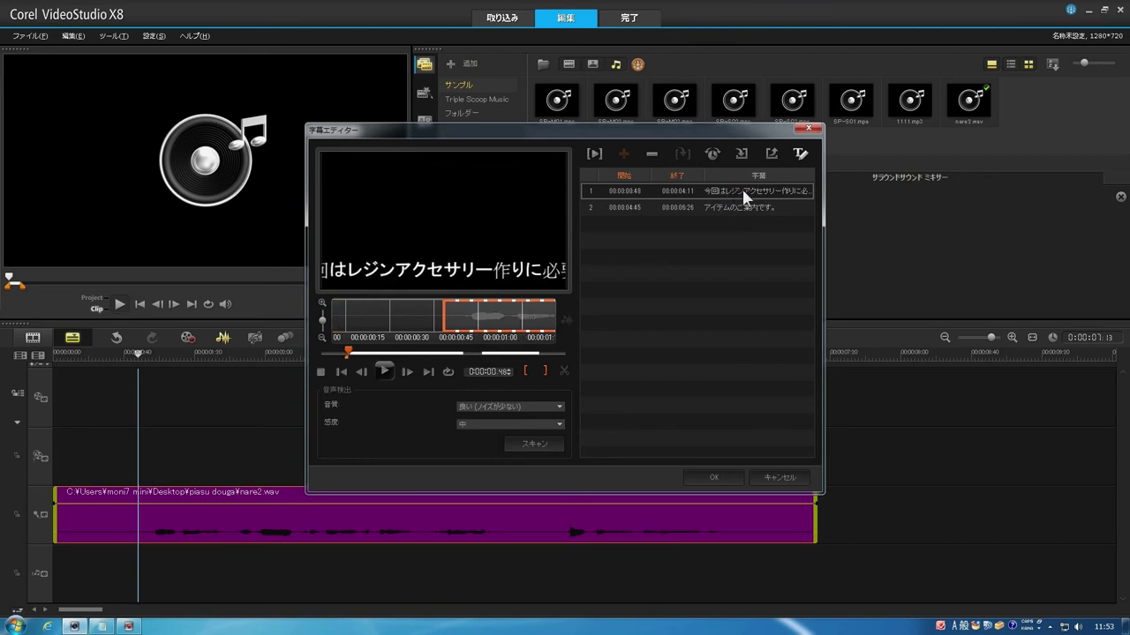
{"action": "left_click", "coordinate": [800, 154]}
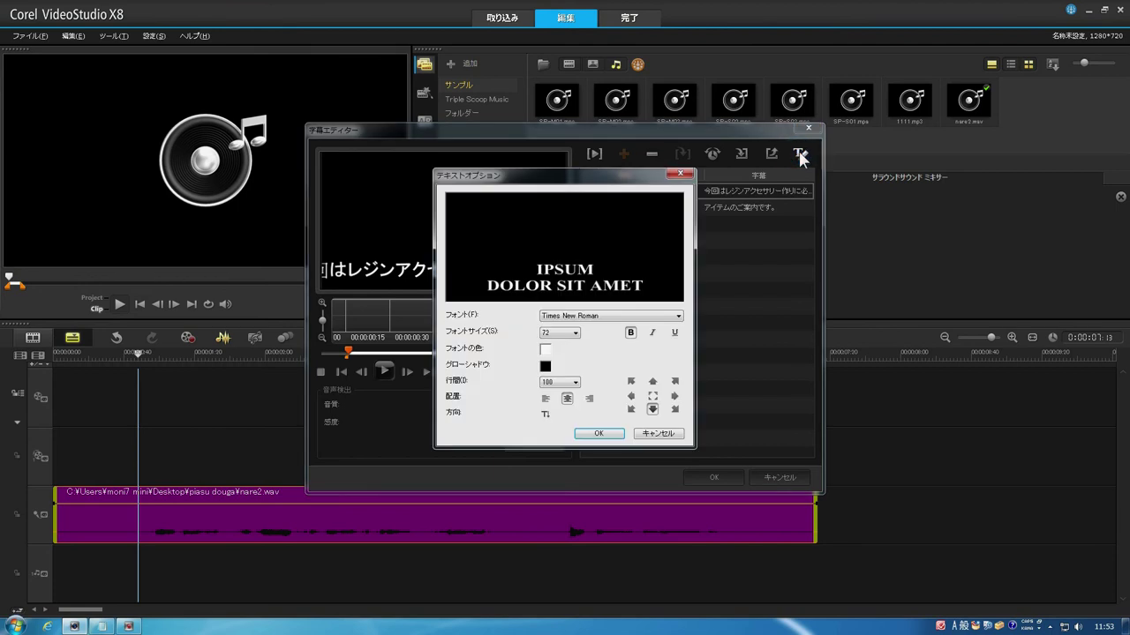
{"action": "left_click_drag", "start_coordinate": [613, 174], "coordinate": [745, 171]}
{"action": "left_click", "coordinate": [719, 312]}
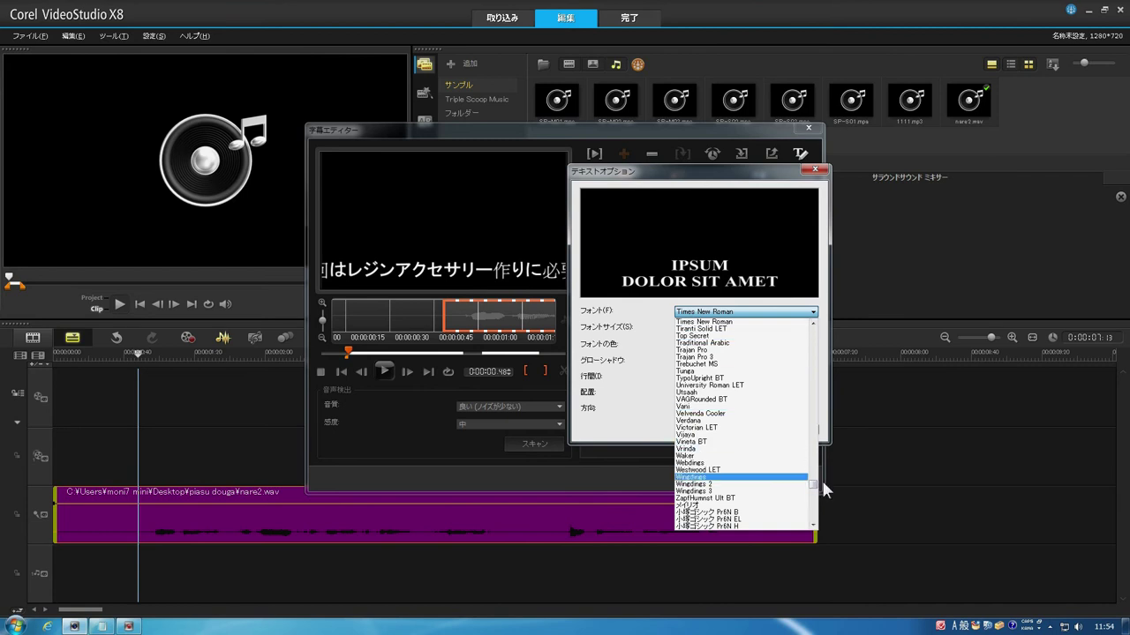
{"action": "left_click", "coordinate": [785, 506]}
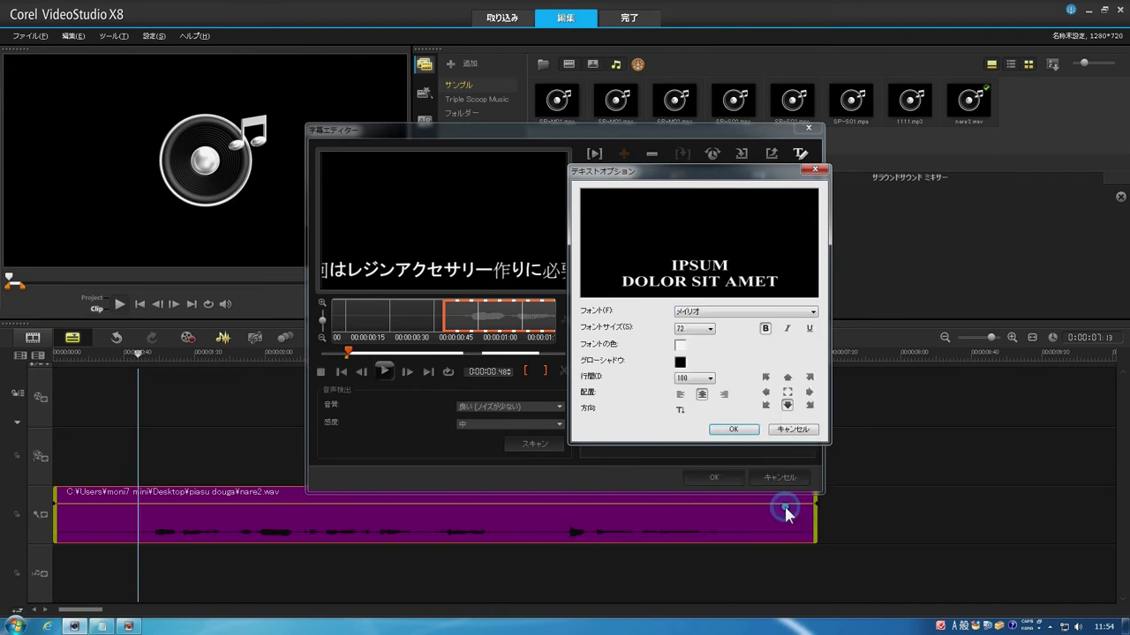
{"action": "left_click", "coordinate": [708, 330]}
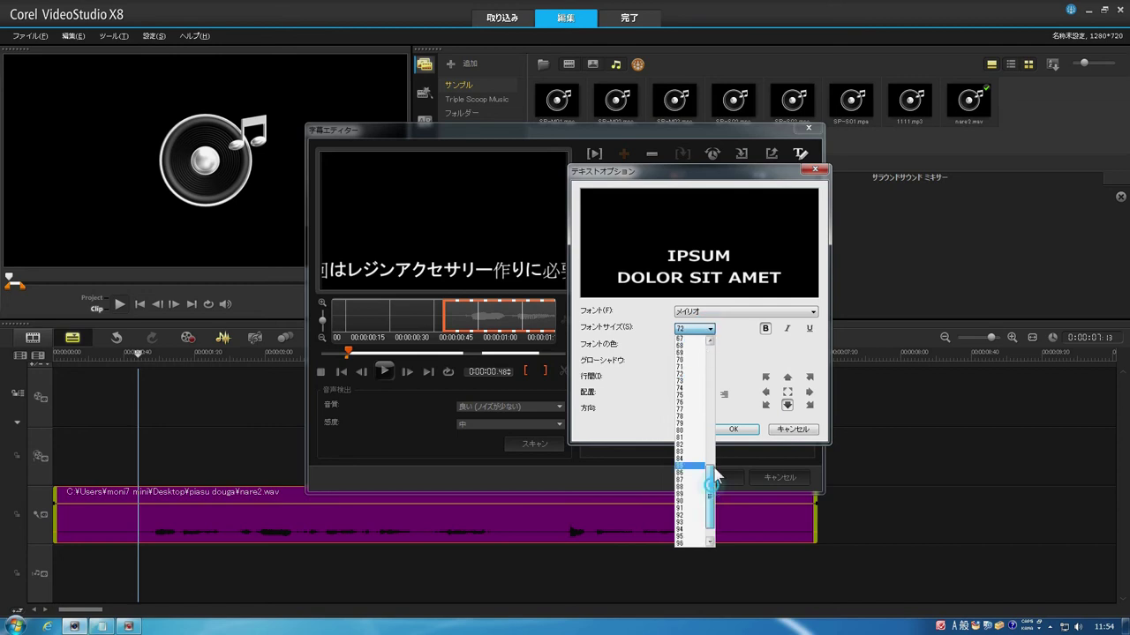
{"action": "scroll", "coordinate": [713, 476], "scroll_direction": "up", "scroll_amount": 10}
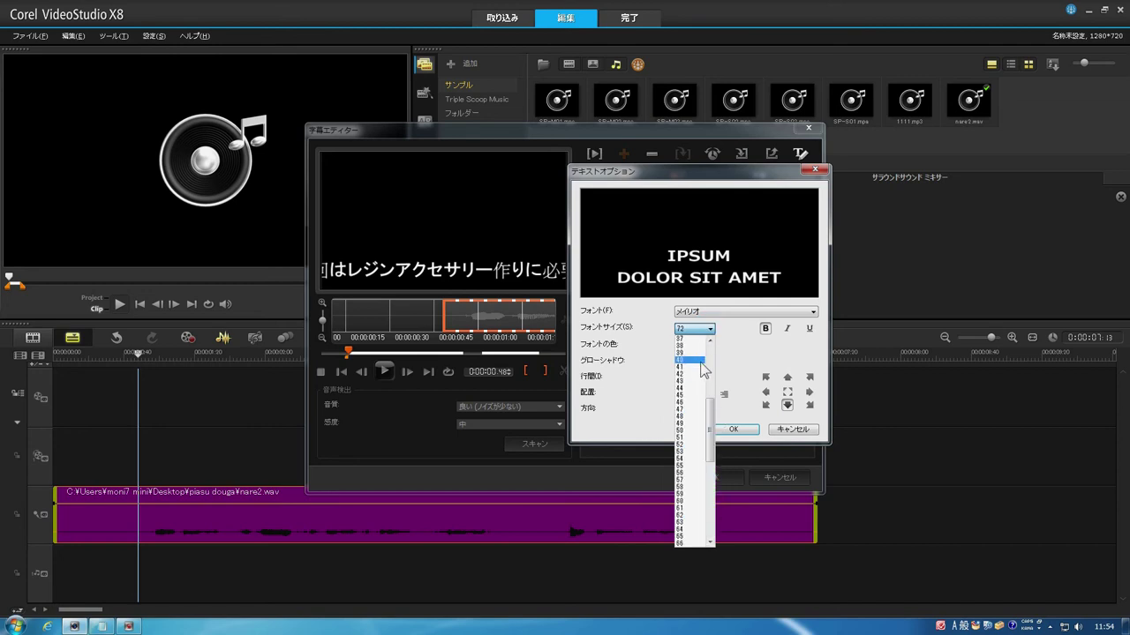
{"action": "left_click", "coordinate": [703, 360]}
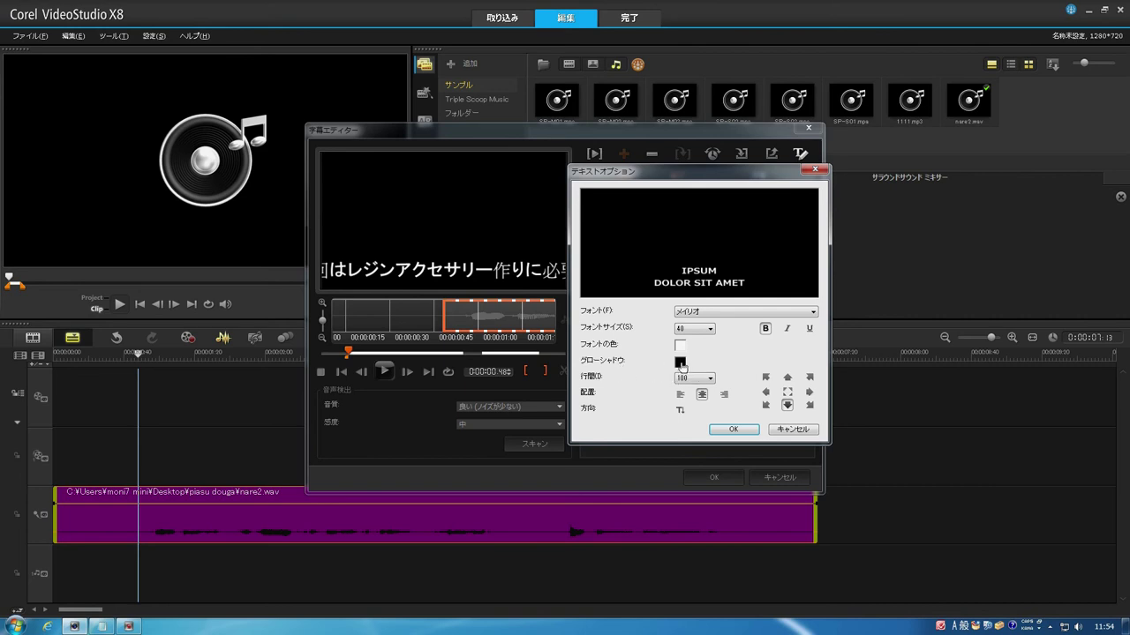
- Try vertical subtitle text at right, top and left placements, returning to horizontal text at bottom centre
{"action": "left_click", "coordinate": [679, 411]}
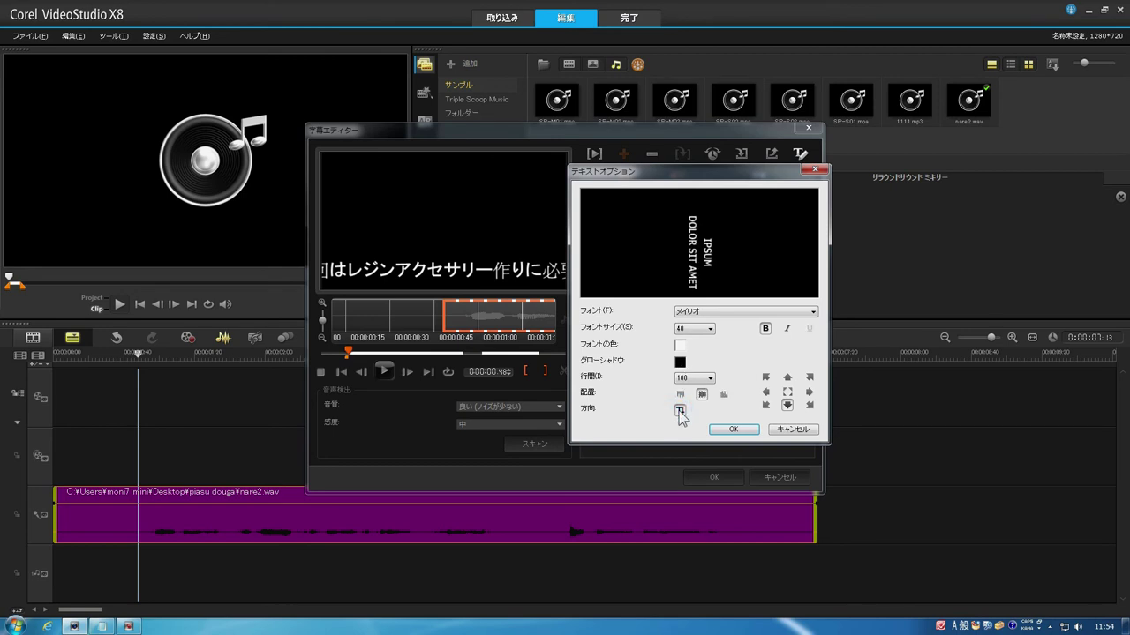
{"action": "left_click", "coordinate": [809, 392]}
{"action": "left_click", "coordinate": [809, 378]}
{"action": "left_click", "coordinate": [788, 377]}
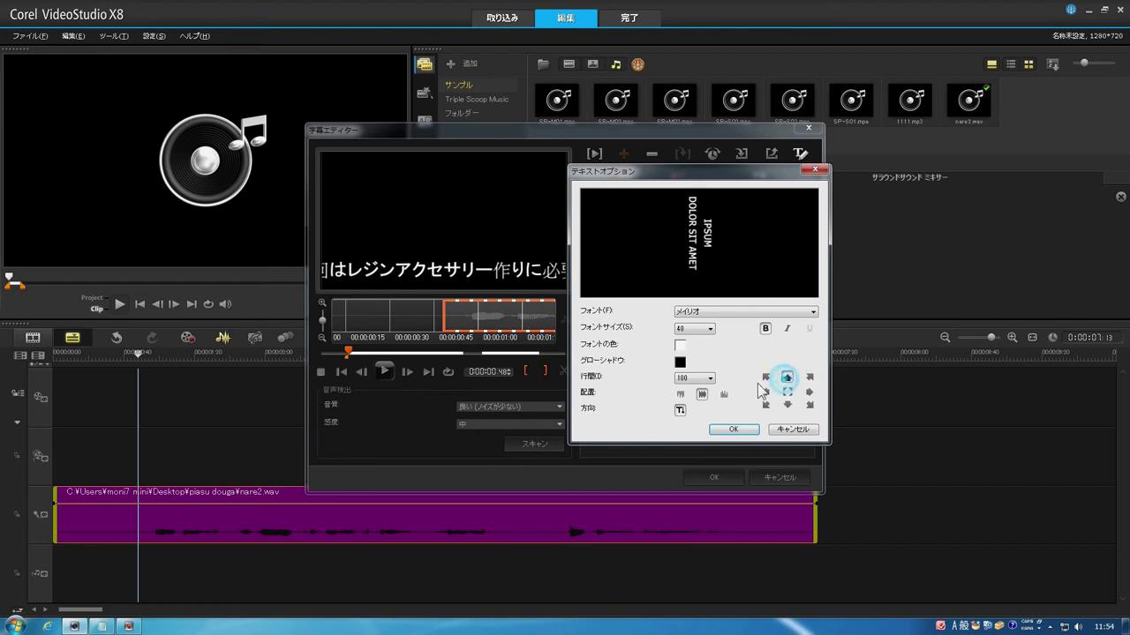
{"action": "left_click", "coordinate": [765, 378]}
{"action": "left_click", "coordinate": [765, 392]}
{"action": "left_click", "coordinate": [787, 406]}
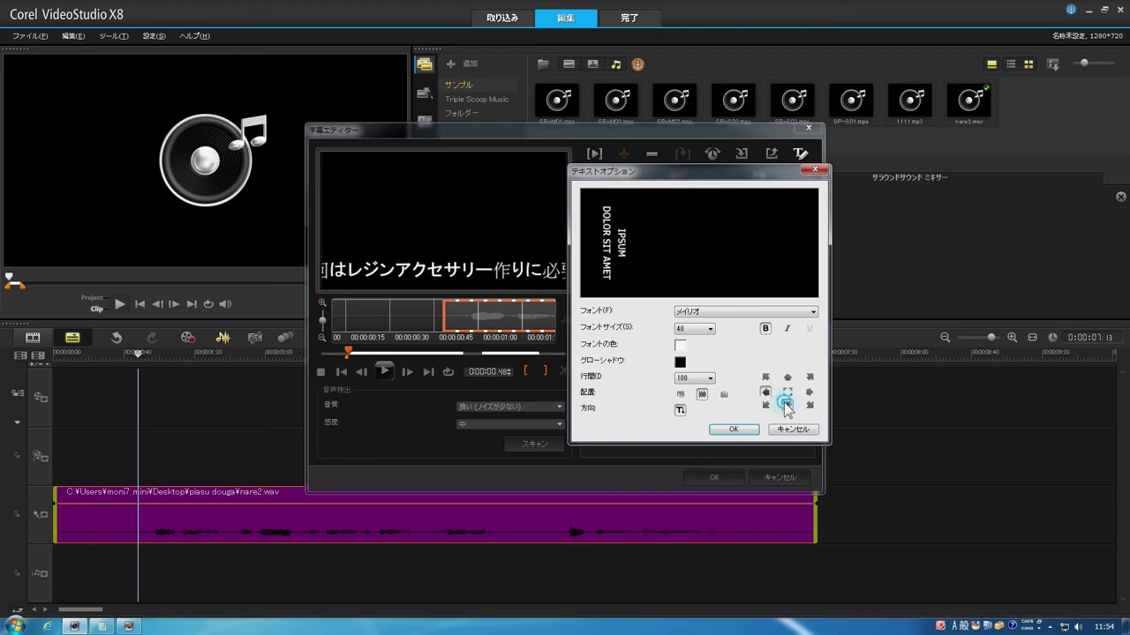
{"action": "left_click", "coordinate": [681, 411]}
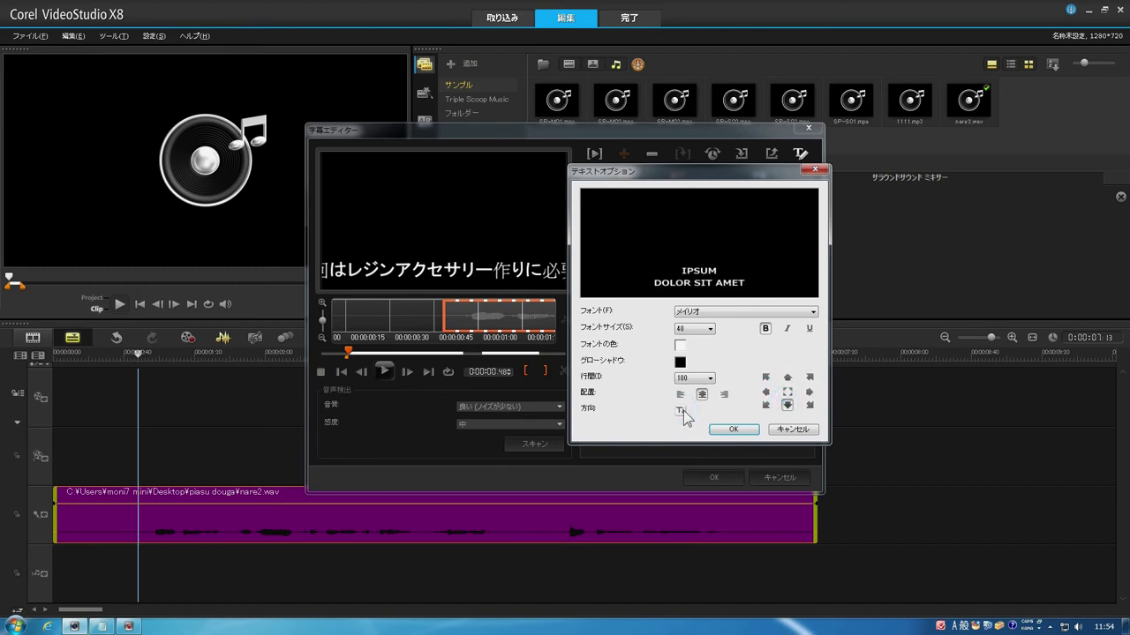
- Apply the text options, preview the first subtitle up to about 00:00:03:25, and confirm the subtitles
{"action": "left_click", "coordinate": [739, 431]}
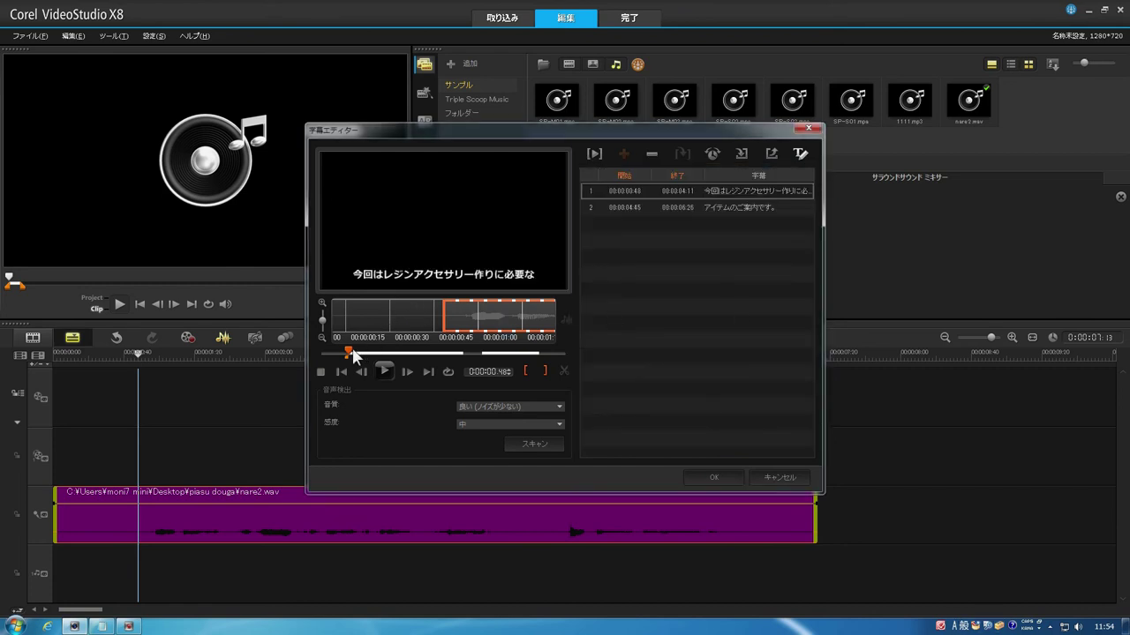
{"action": "left_click_drag", "start_coordinate": [351, 352], "coordinate": [443, 360]}
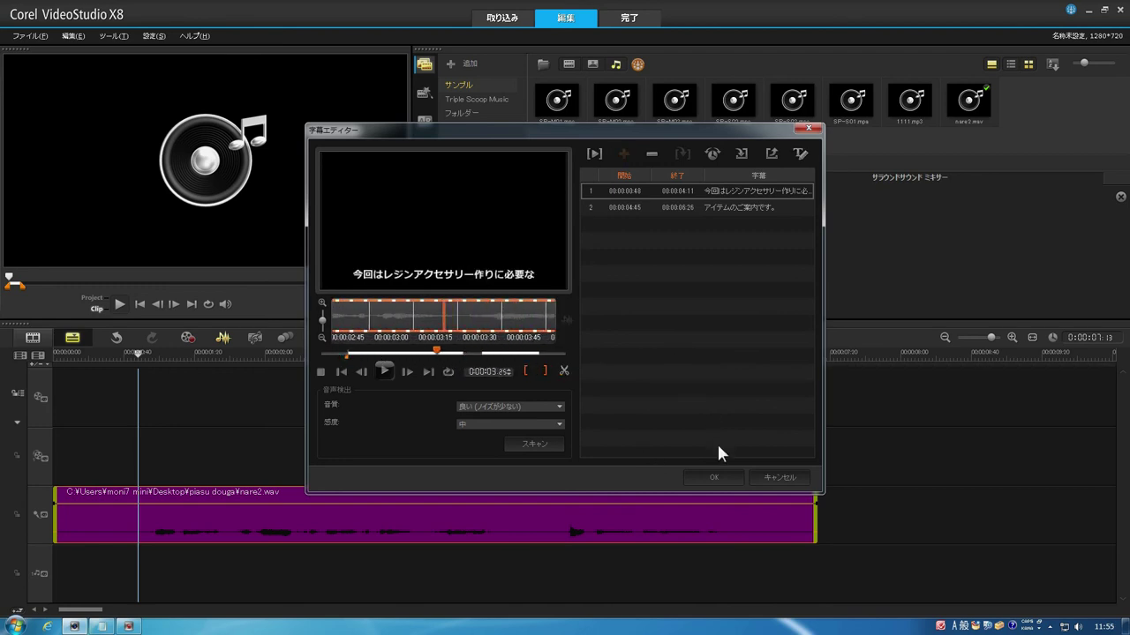
{"action": "left_click", "coordinate": [713, 479]}
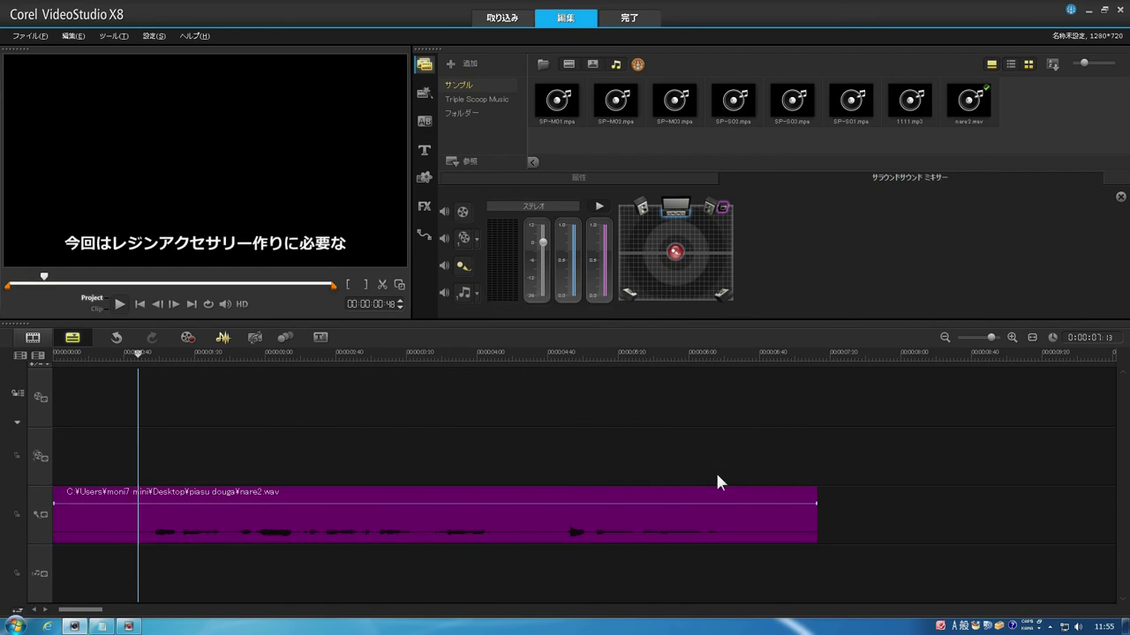
- Leave the sound mixer view and play the project from near its start through both subtitles to check their timing
{"action": "left_click", "coordinate": [223, 338]}
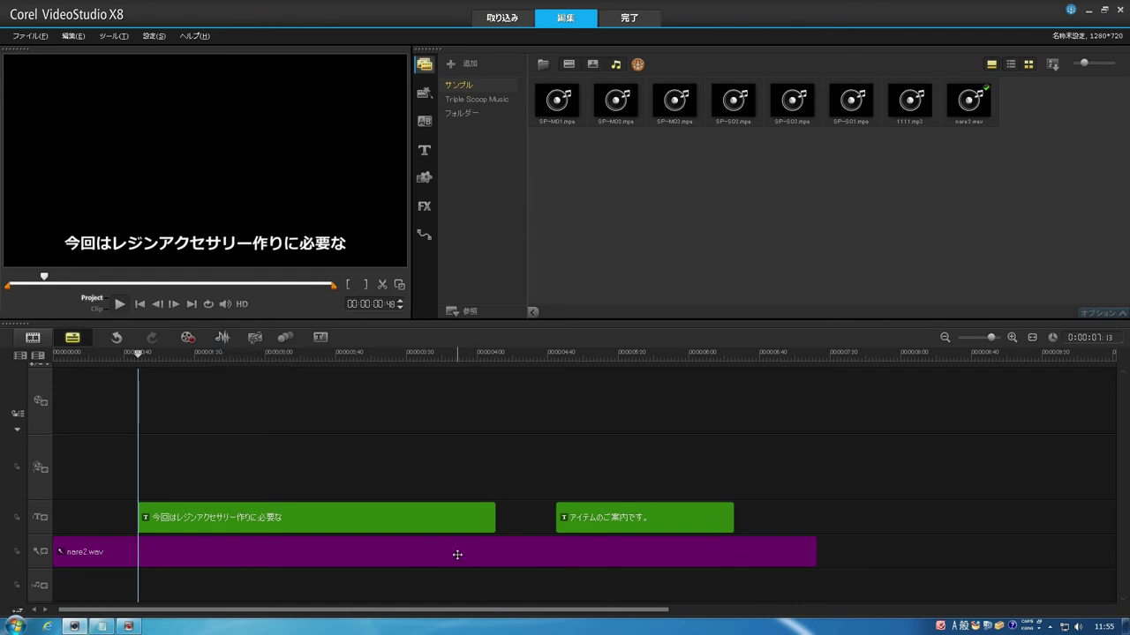
{"action": "left_click_drag", "start_coordinate": [137, 353], "coordinate": [91, 353]}
{"action": "left_click", "coordinate": [120, 304]}
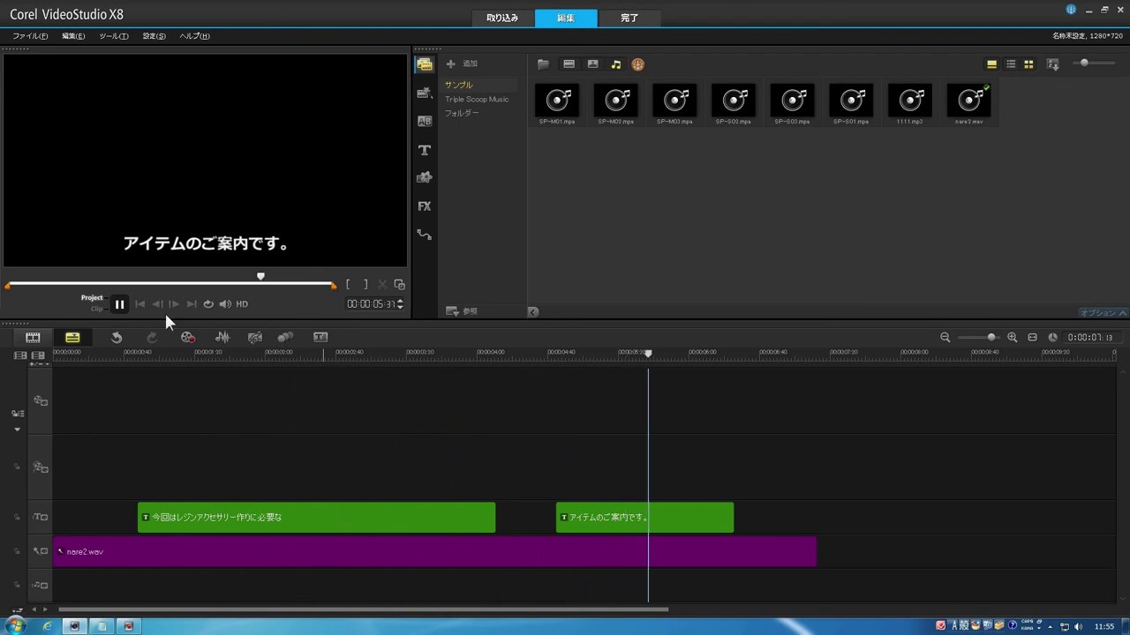
{"action": "left_click", "coordinate": [119, 304]}
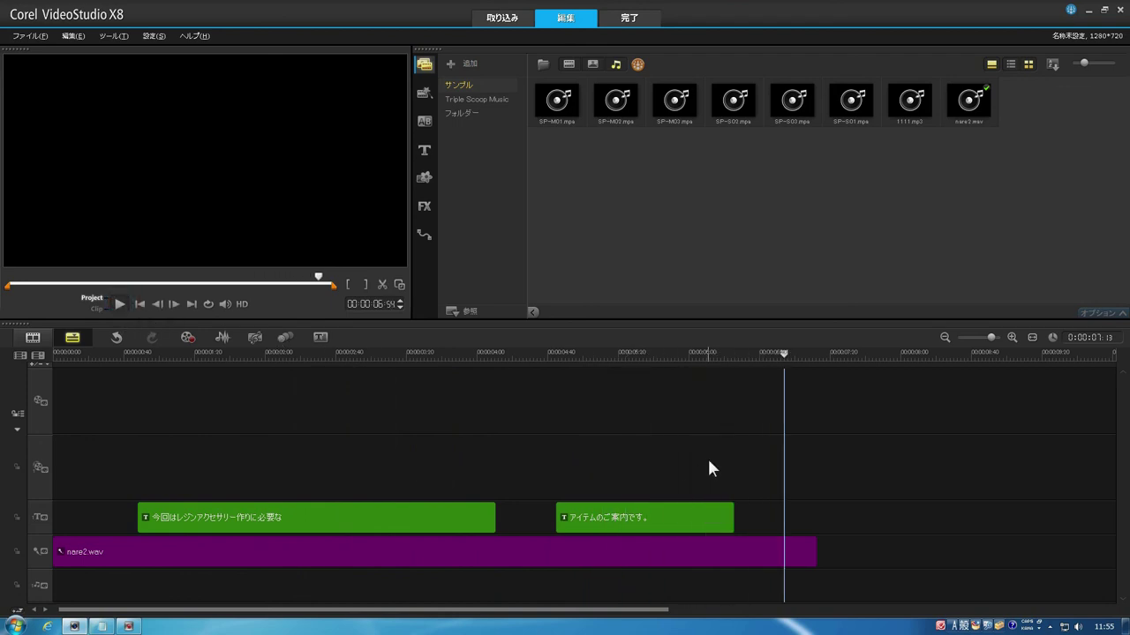
- Scrub the timeline back and forth across both subtitle clips and the gap between them, ending at about 00:00:03:01
{"action": "left_click_drag", "start_coordinate": [784, 353], "coordinate": [728, 368]}
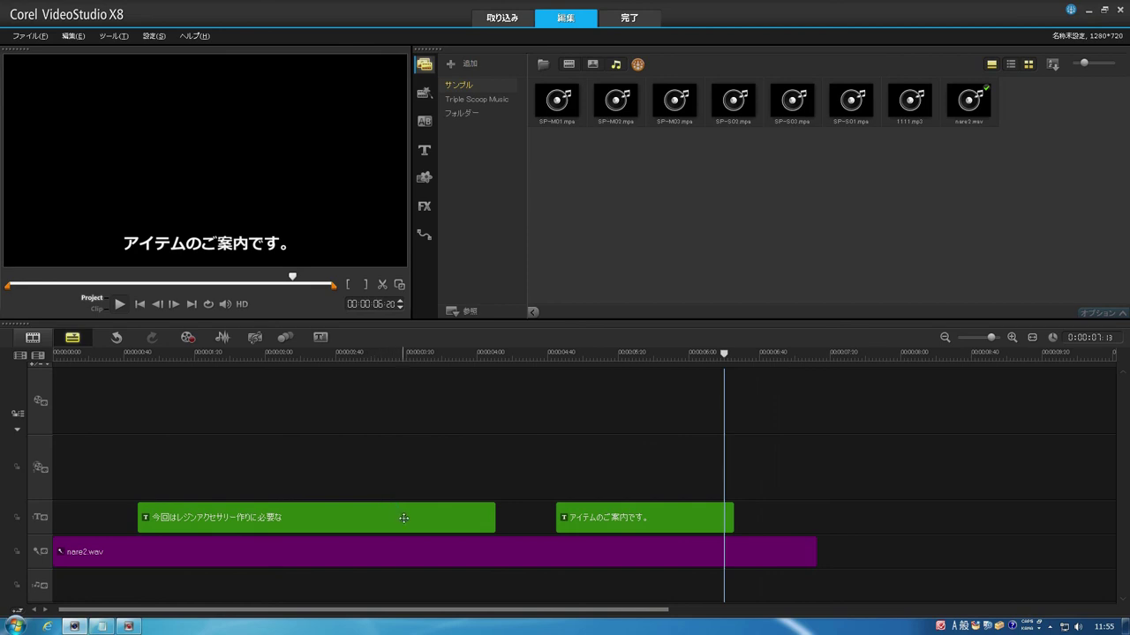
{"action": "left_click", "coordinate": [506, 353]}
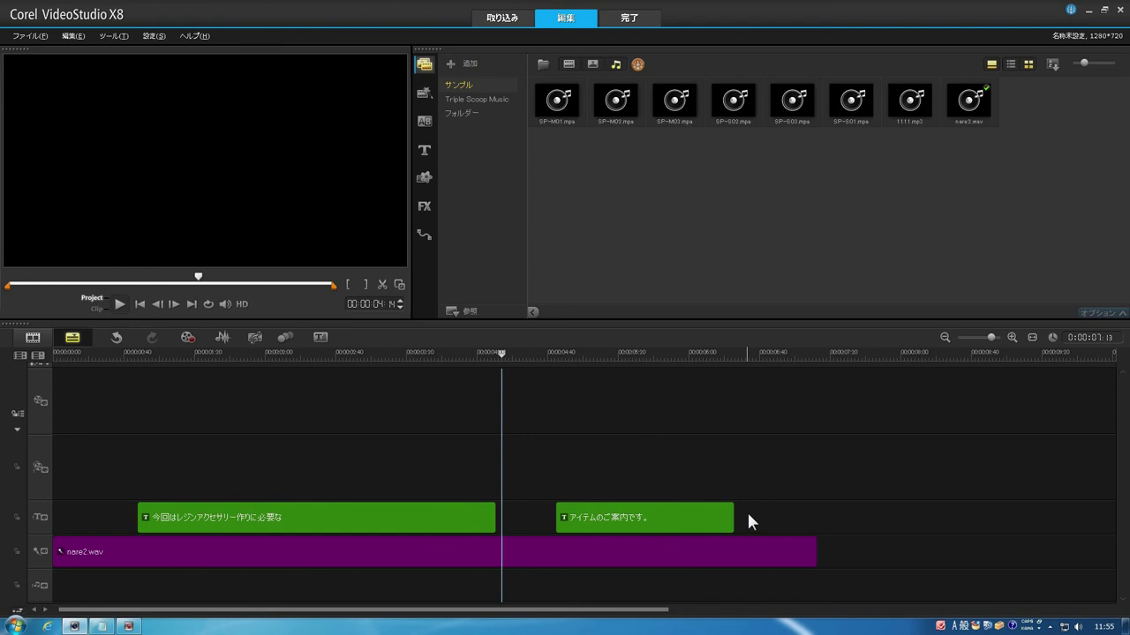
{"action": "left_click_drag", "start_coordinate": [502, 353], "coordinate": [292, 415]}
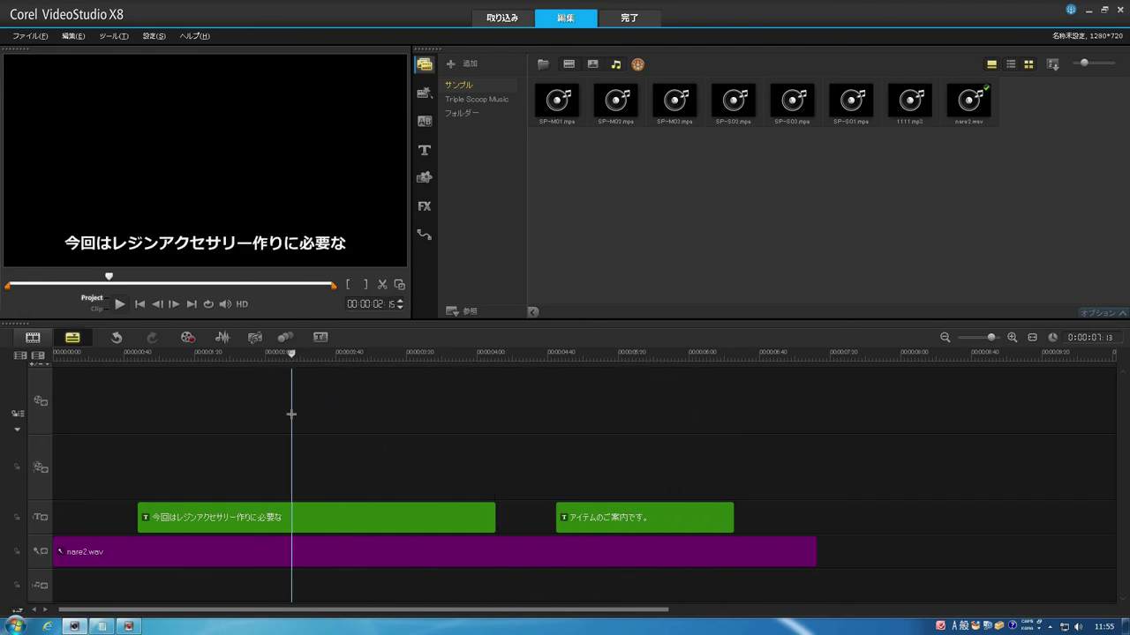
{"action": "left_click", "coordinate": [443, 512]}
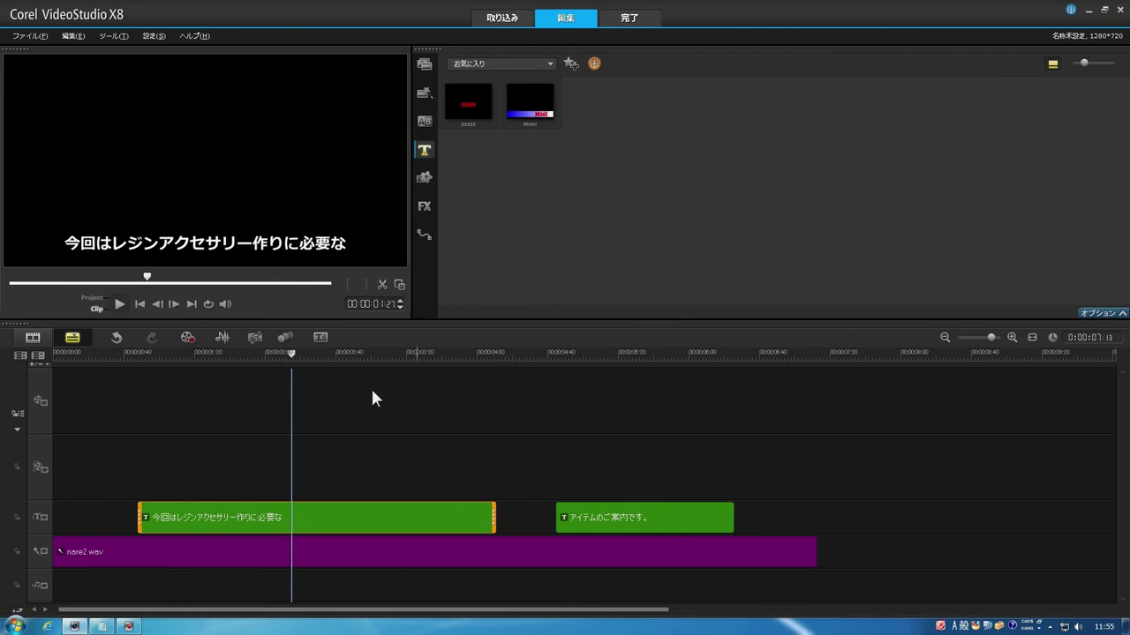
{"action": "left_click", "coordinate": [293, 355]}
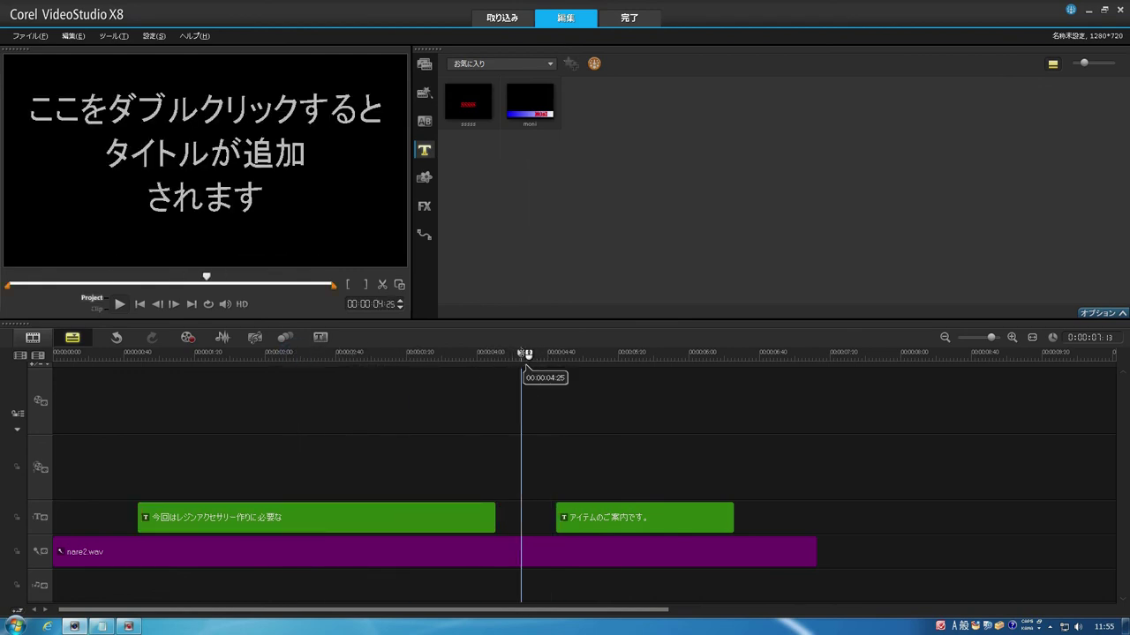
{"action": "left_click_drag", "start_coordinate": [521, 356], "coordinate": [696, 356]}
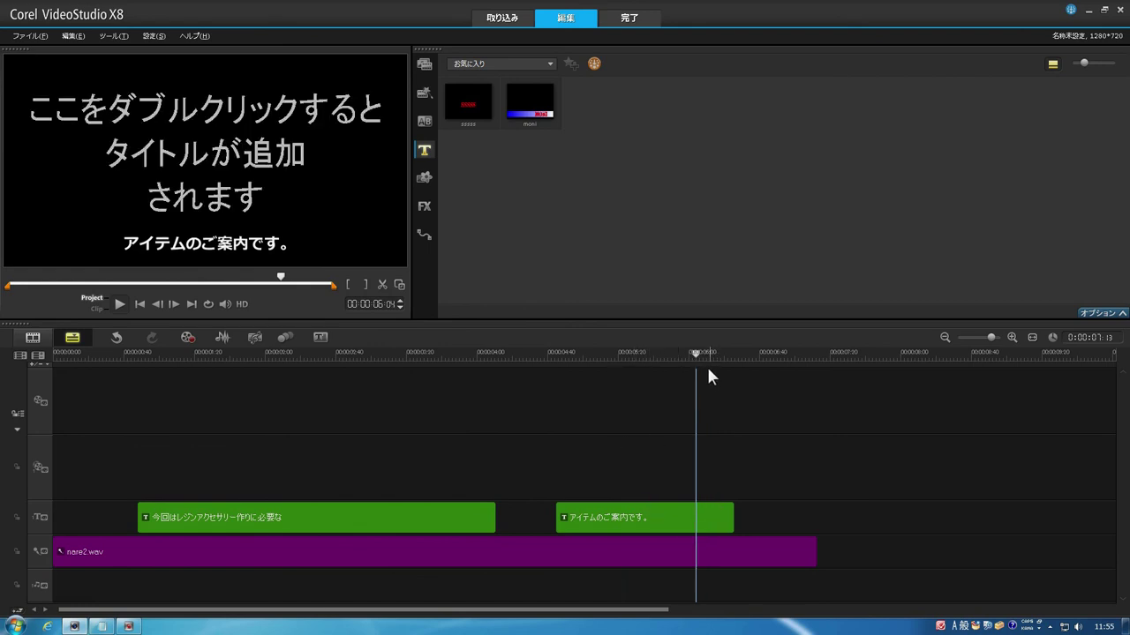
{"action": "left_click_drag", "start_coordinate": [708, 372], "coordinate": [373, 374]}
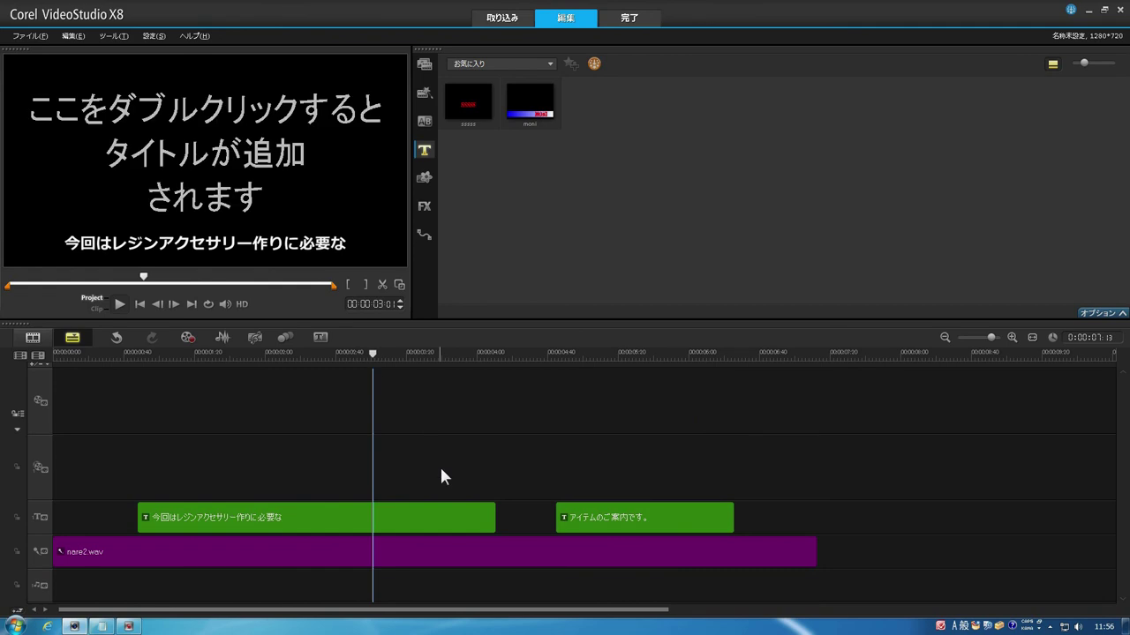